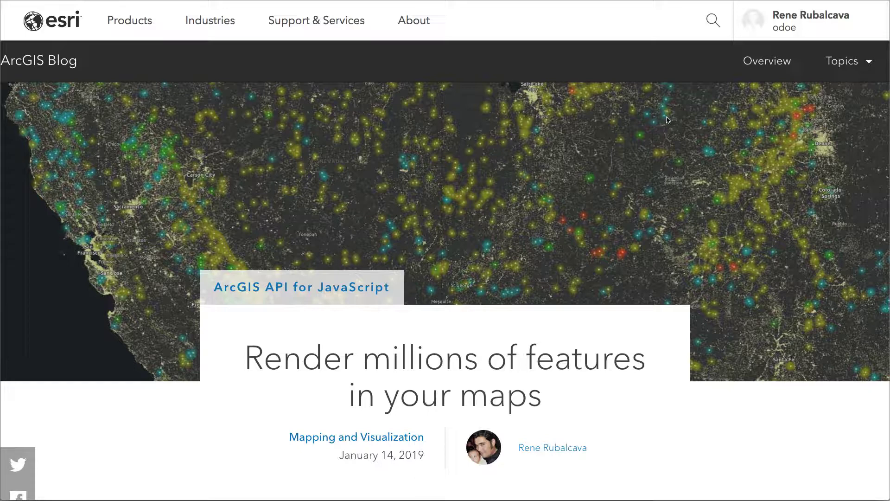
Scroll through the opening of the 'Gap, Pass, Notch, and Saddle' article on place-name data.
scroll(657, 212, down, 1)
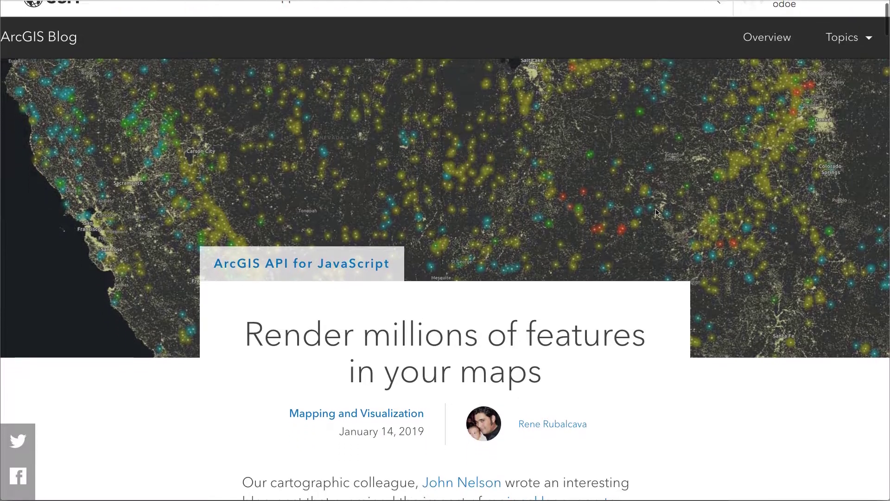
scroll(656, 213, down, 3)
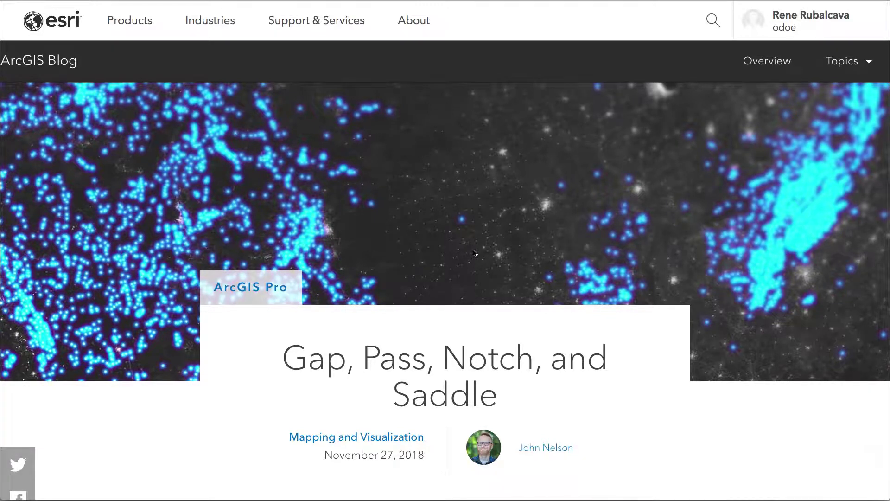
scroll(474, 253, down, 2)
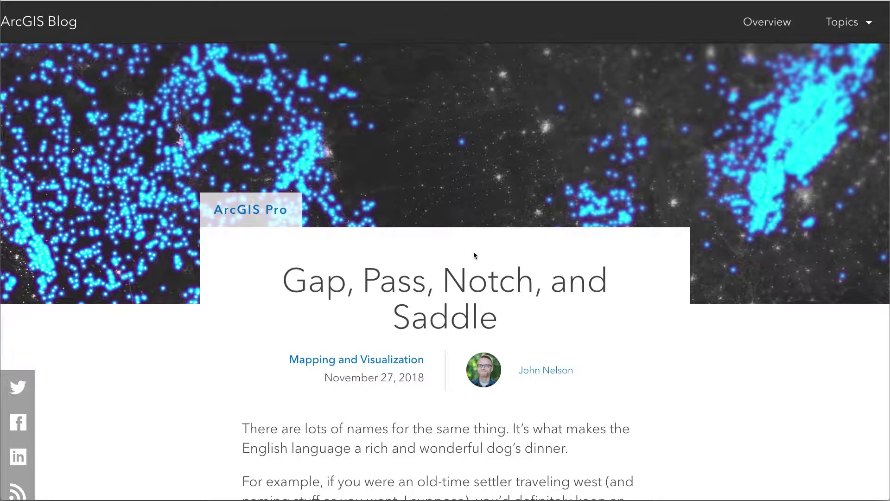
scroll(473, 254, down, 6)
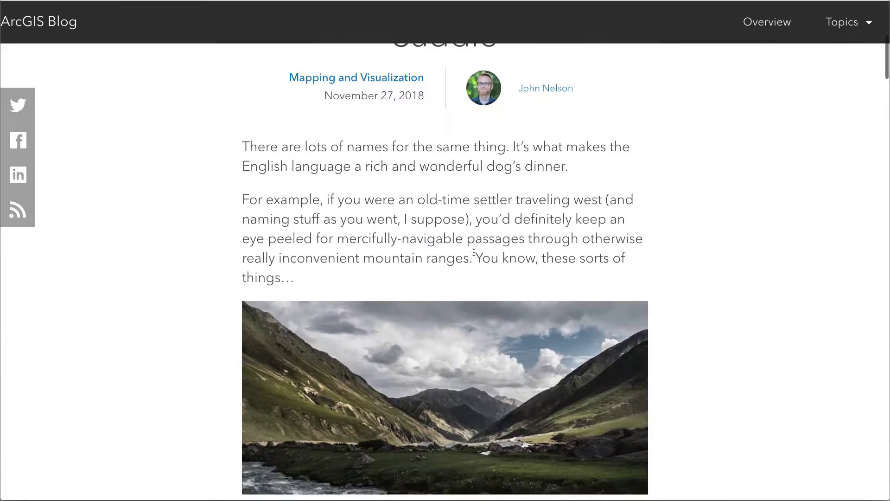
scroll(474, 252, down, 8)
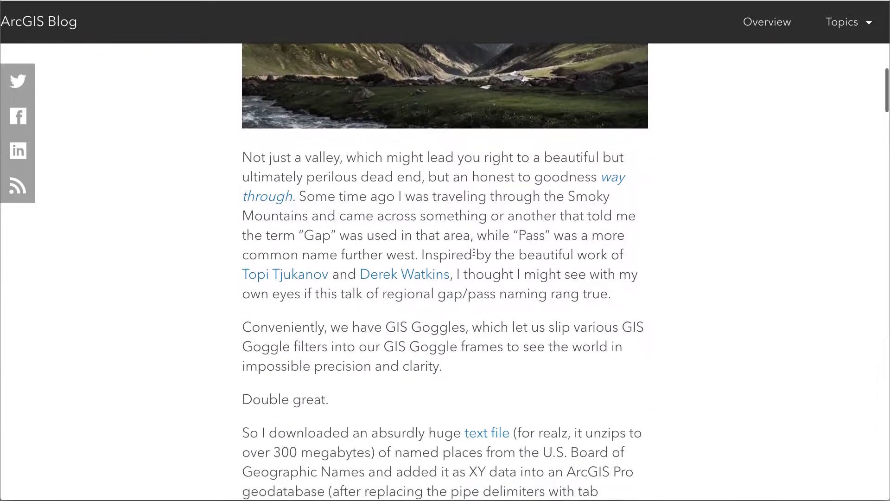
scroll(474, 253, down, 3)
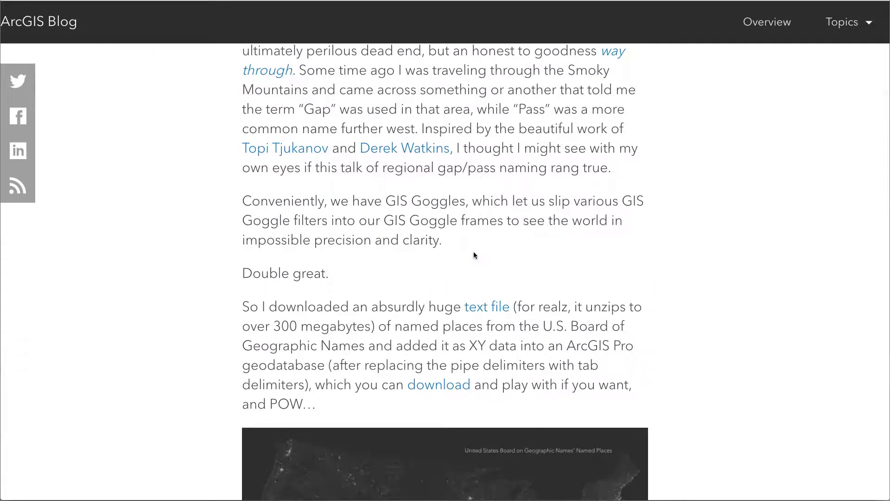
scroll(474, 254, down, 3)
Return to the article top, then view USPlaceNames_View in Map Viewer's Visualization tab.
key(Home)
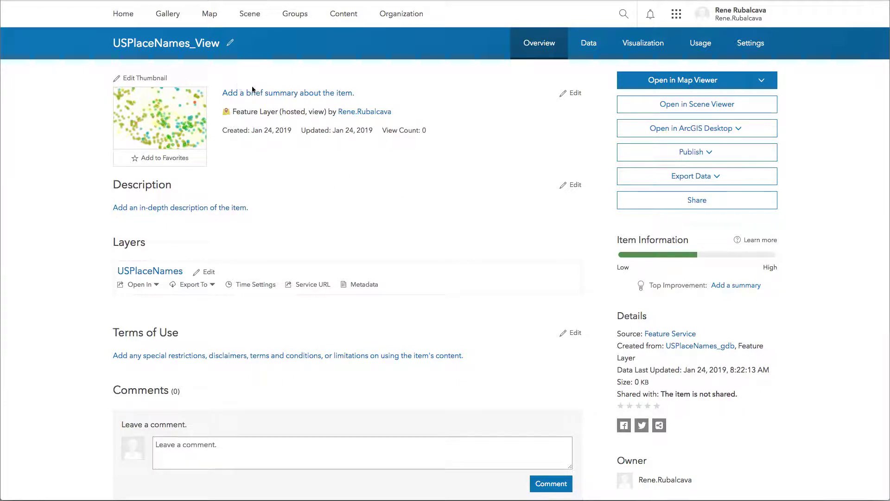
click(670, 83)
click(641, 53)
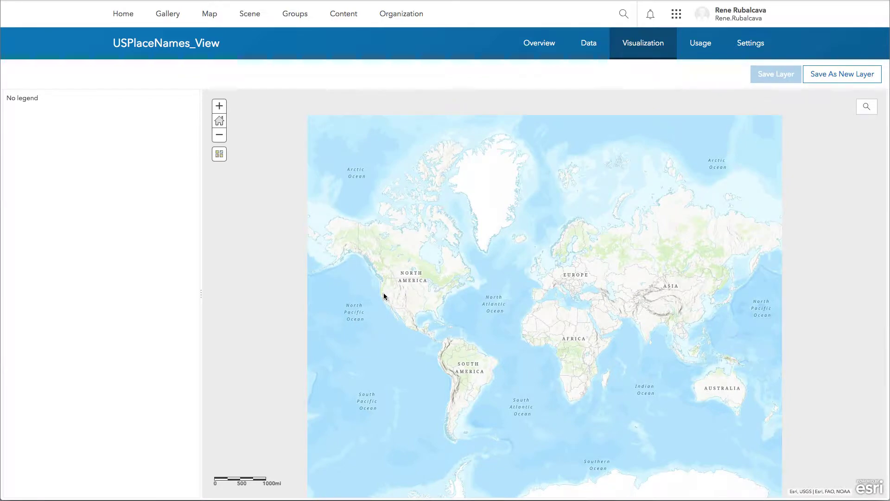
Zoom the place-names map from the Southwest into central California's San Joaquin Valley.
shift+drag(384, 294, 412, 318)
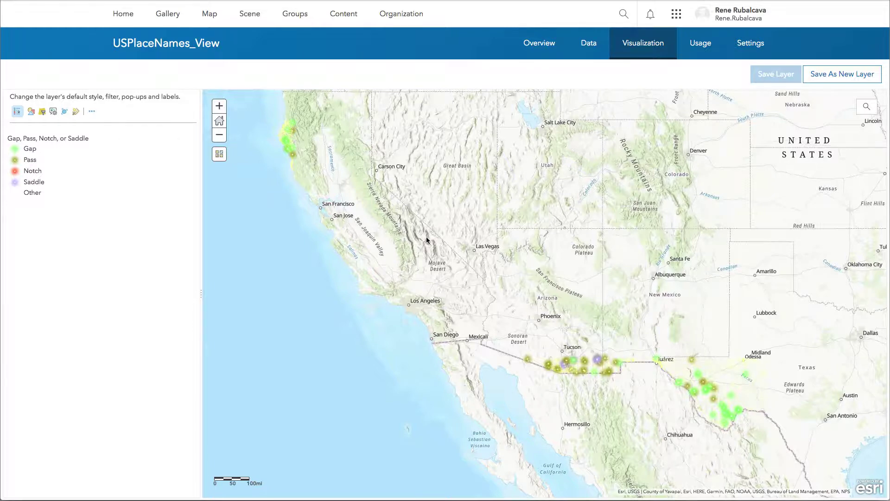
click(219, 106)
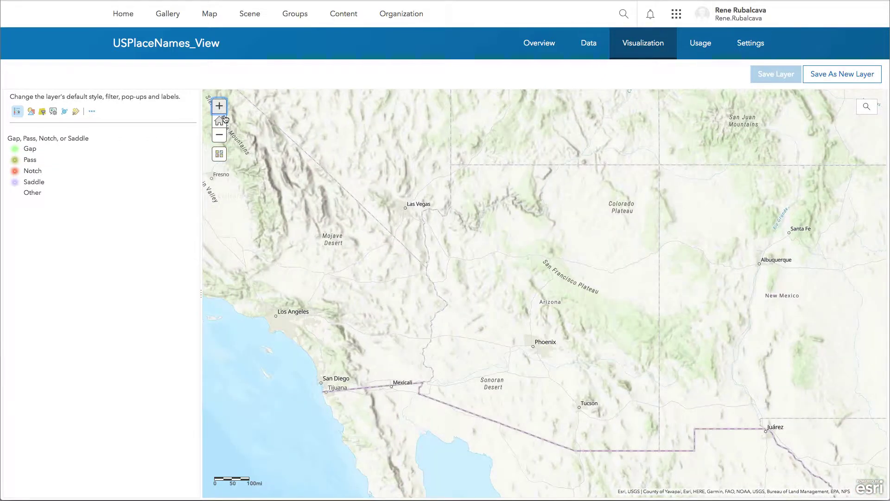
drag(274, 180, 540, 255)
drag(416, 160, 554, 310)
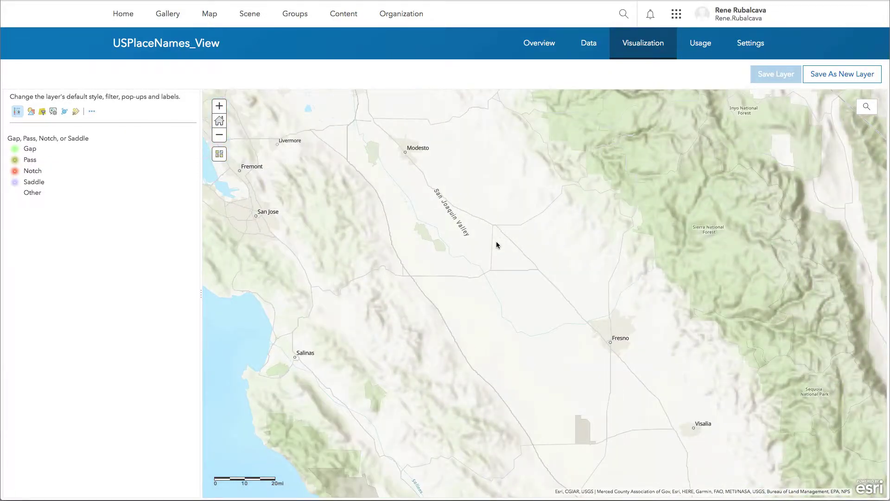
Change the map's basemap to Dark Gray Canvas.
click(220, 155)
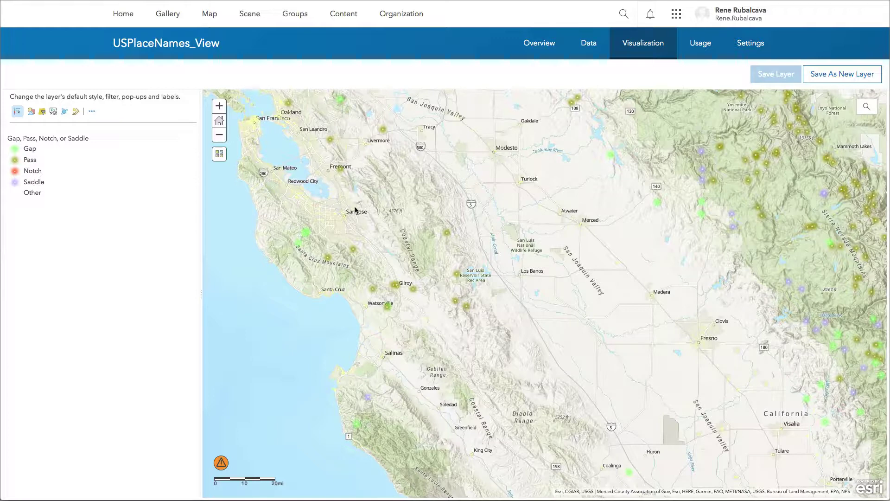
click(221, 157)
click(365, 238)
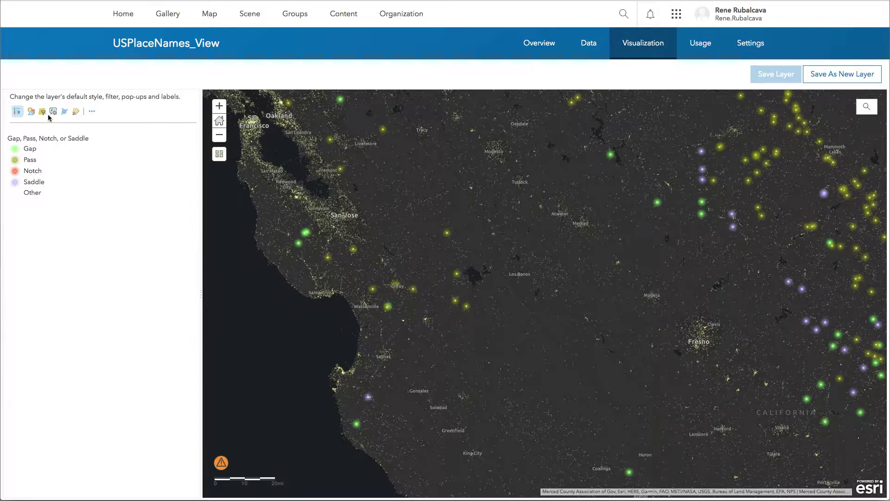
Inspect the Find() lines of the 'Gap, Pass, Notch, or Saddle' Arcade styling expression.
click(31, 112)
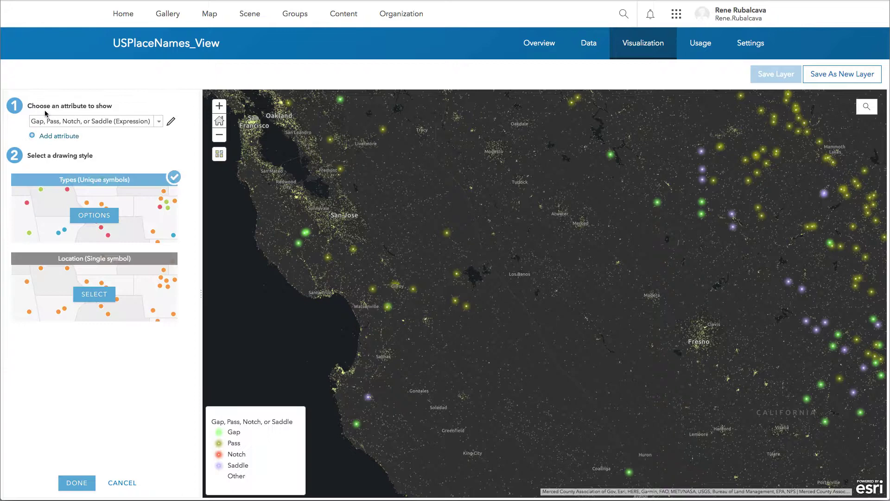
click(171, 122)
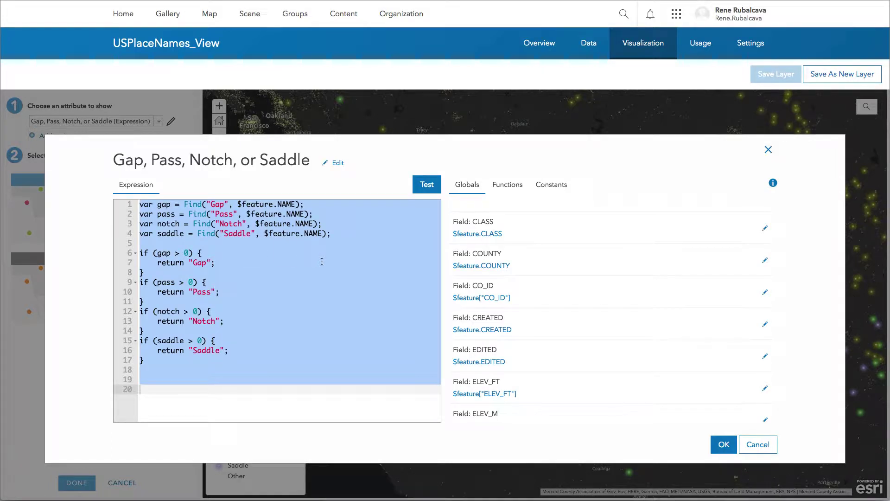
click(389, 233)
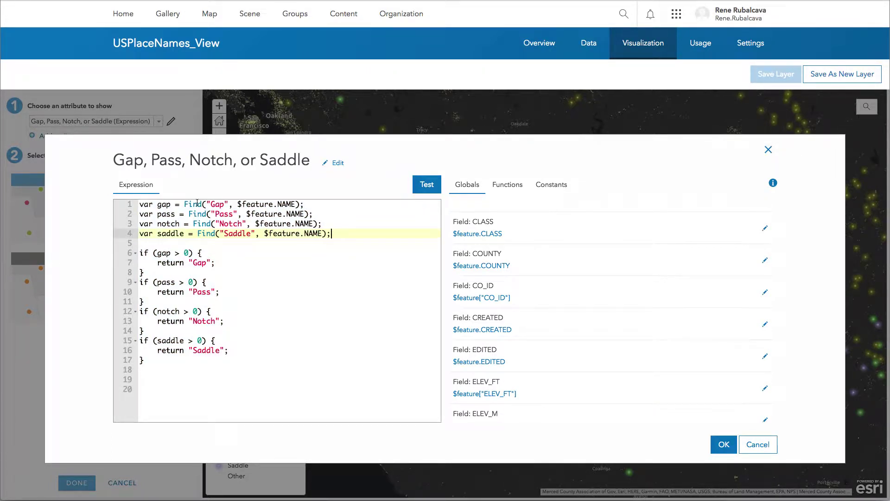
drag(207, 204, 237, 214)
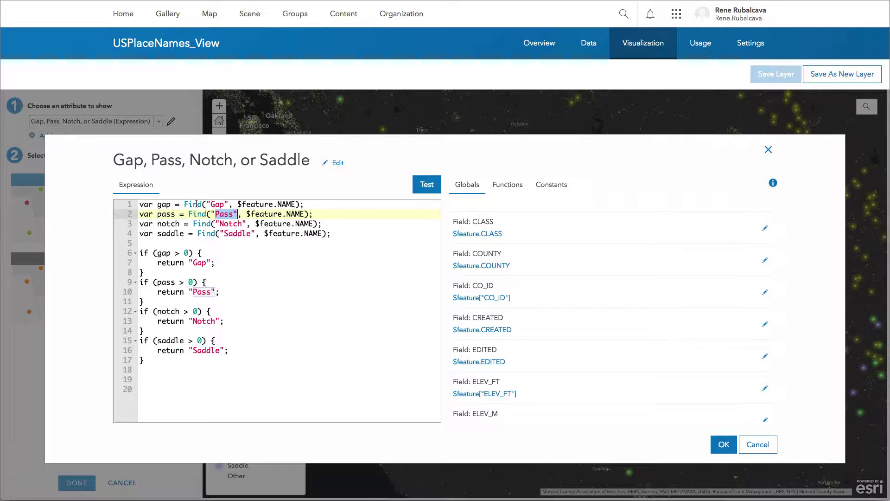
drag(206, 204, 237, 204)
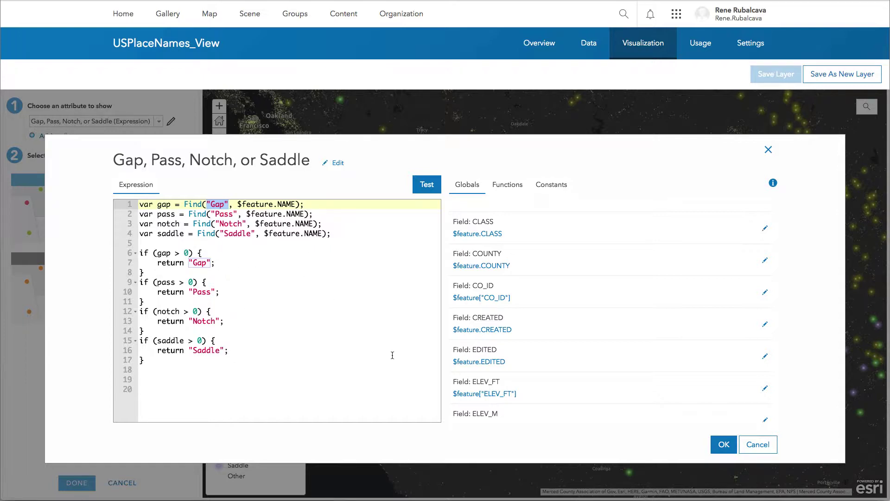
Give the Pass category a cyan Firefly glow symbol and save the USPlaceNames_View layer.
click(758, 444)
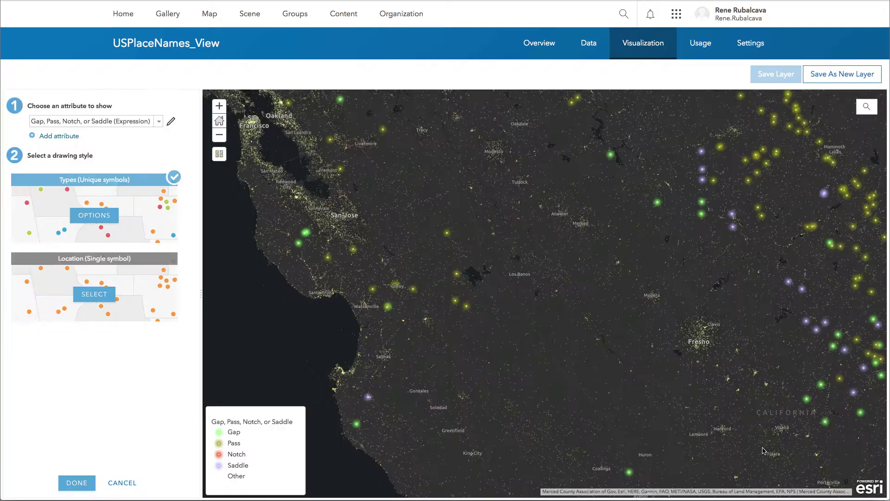
click(99, 215)
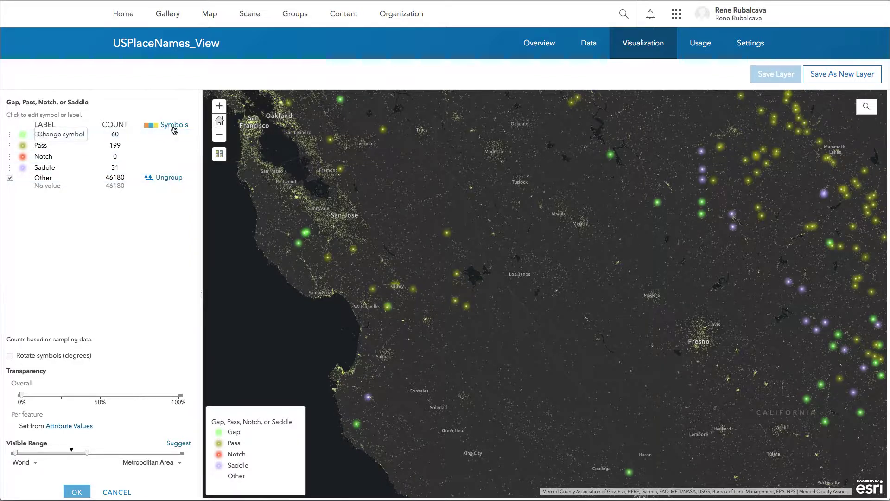
click(23, 137)
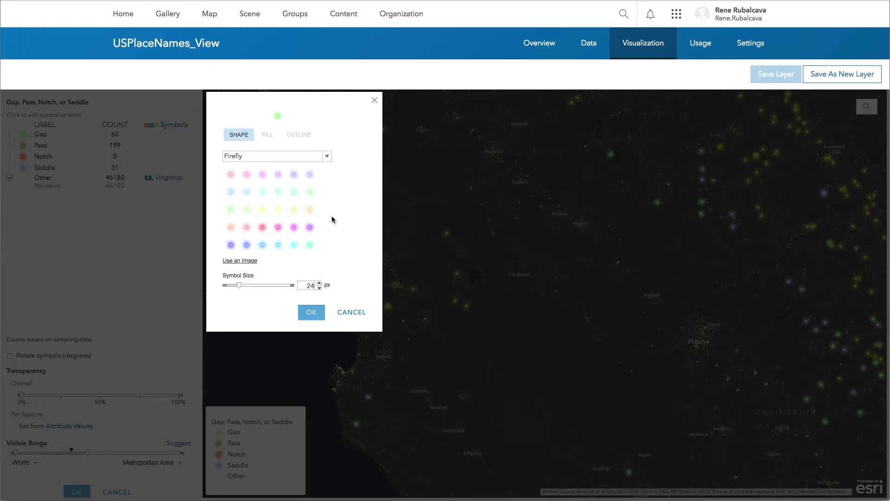
click(247, 210)
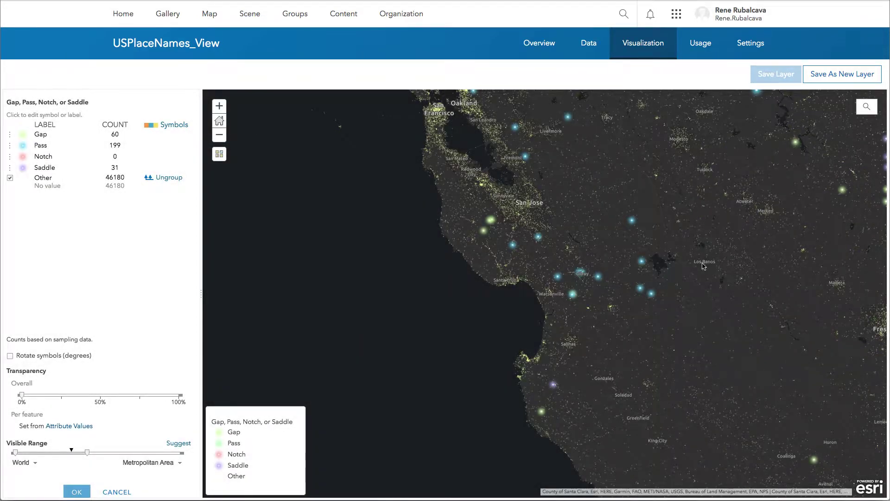
click(77, 494)
click(76, 486)
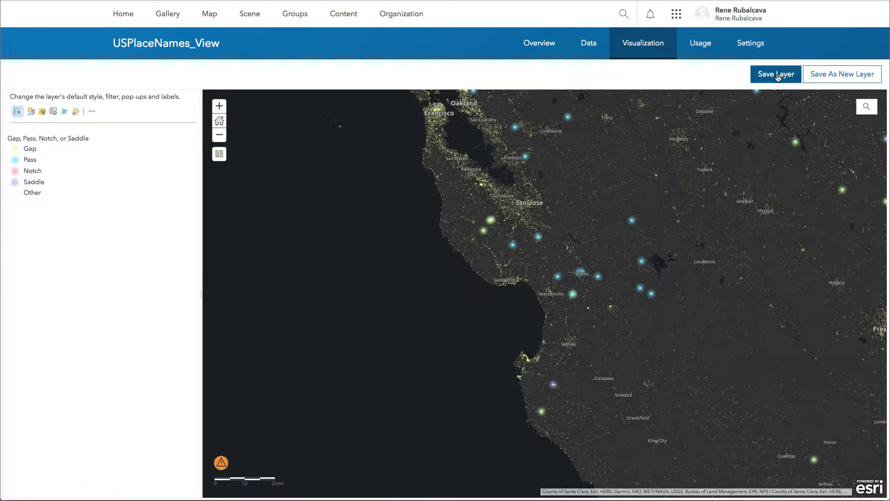
click(779, 76)
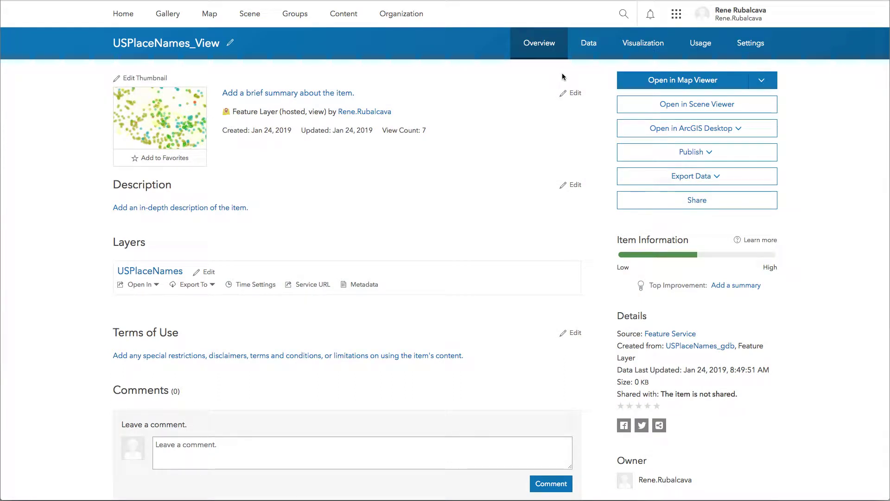
Start publishing a tile layer from the view, titling it USPlaceNames_View_Tiles.
click(718, 158)
click(662, 173)
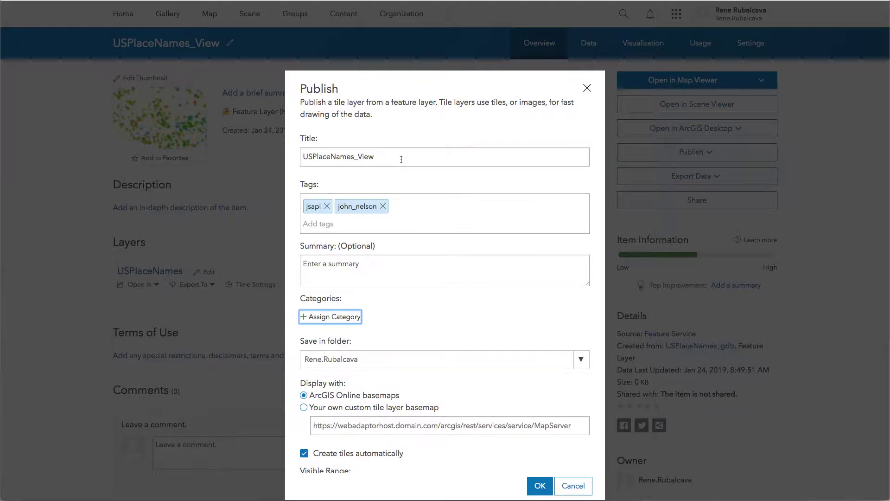
click(428, 157)
text(_Tiles)
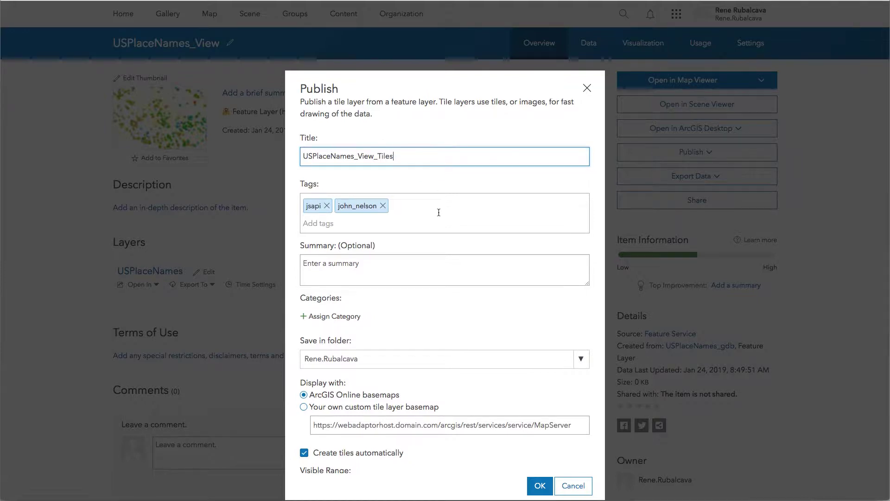
Review the tile layer's visible range scales and publish it.
scroll(436, 204, down, 2)
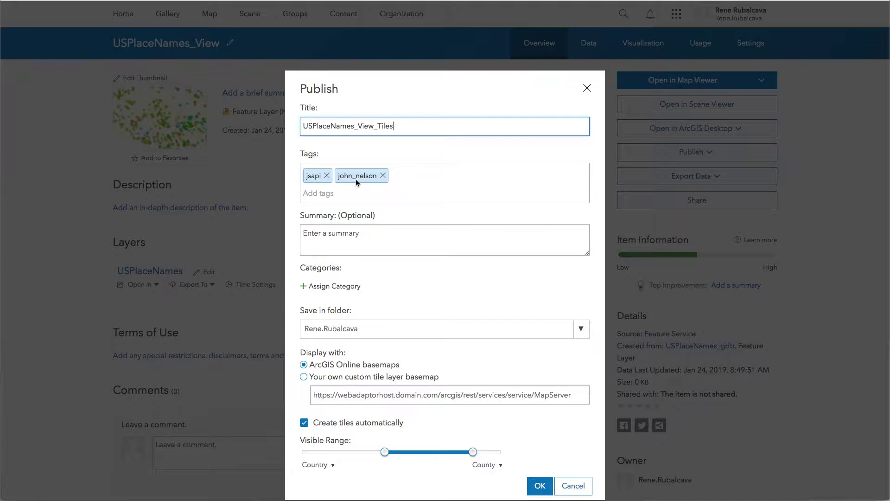
scroll(375, 185, down, 2)
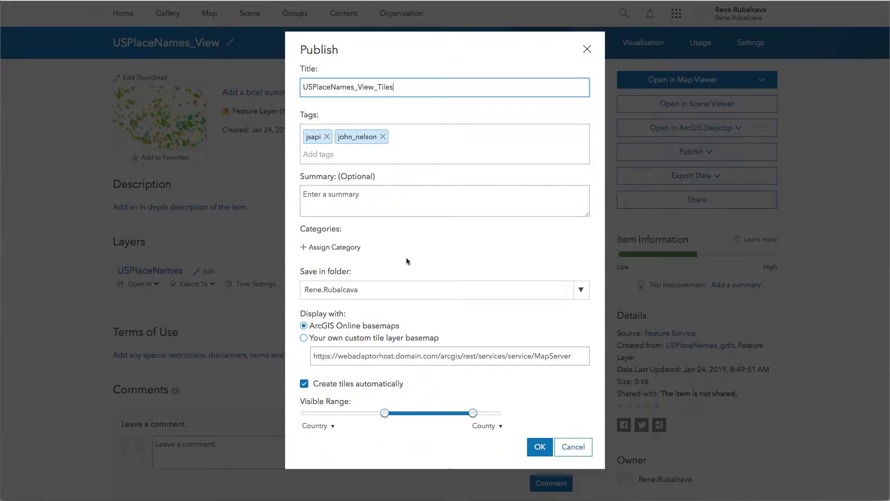
scroll(415, 310, down, 1)
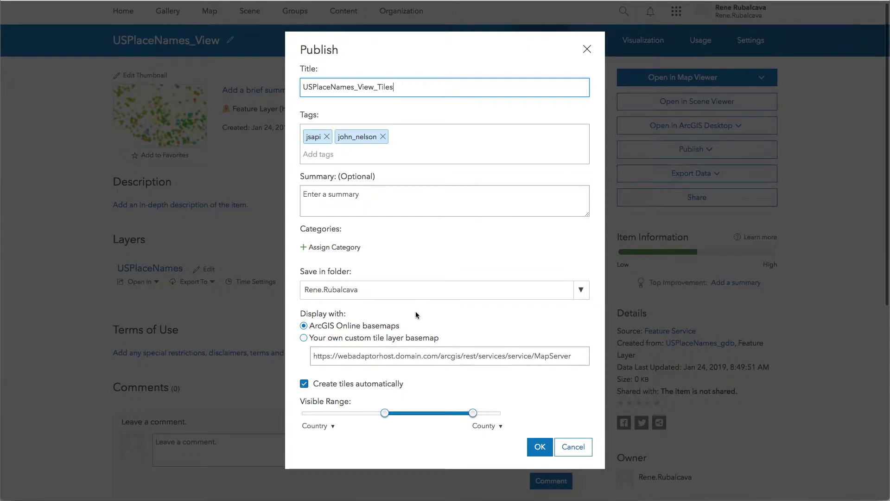
click(497, 427)
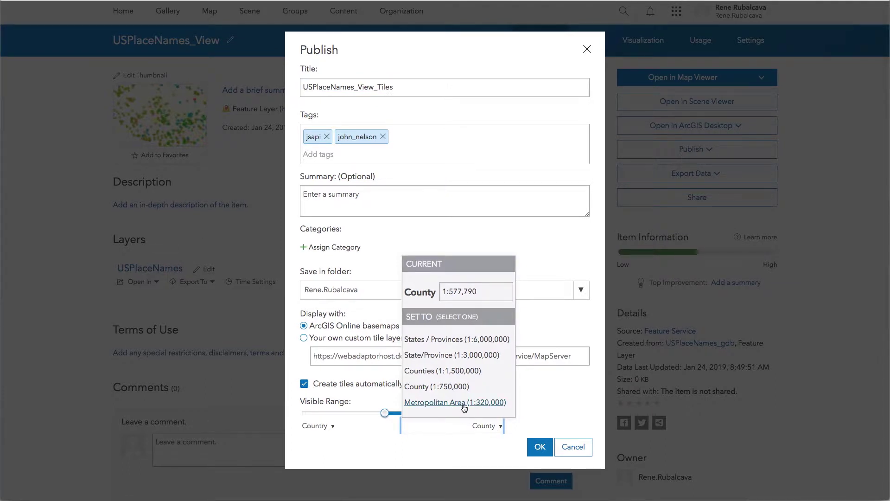
click(547, 406)
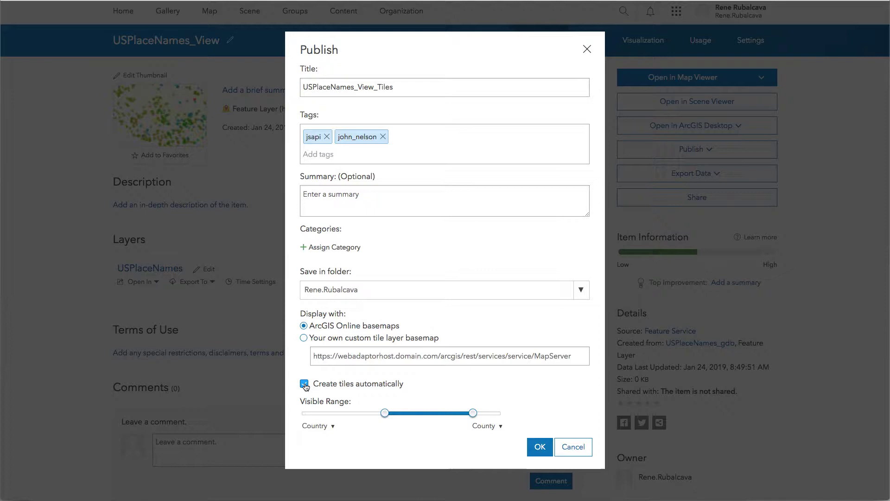
click(546, 449)
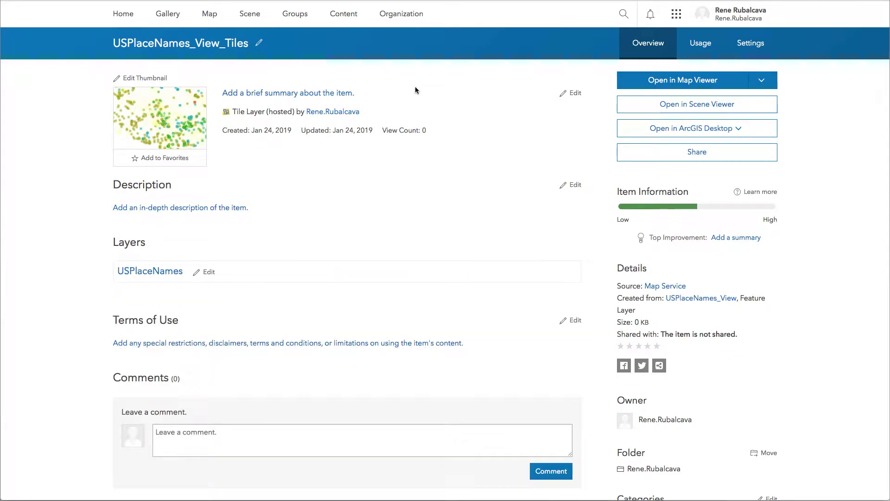
In the tile layer's settings, open Build Tiles from the Tile Layer (hosted) section.
click(750, 48)
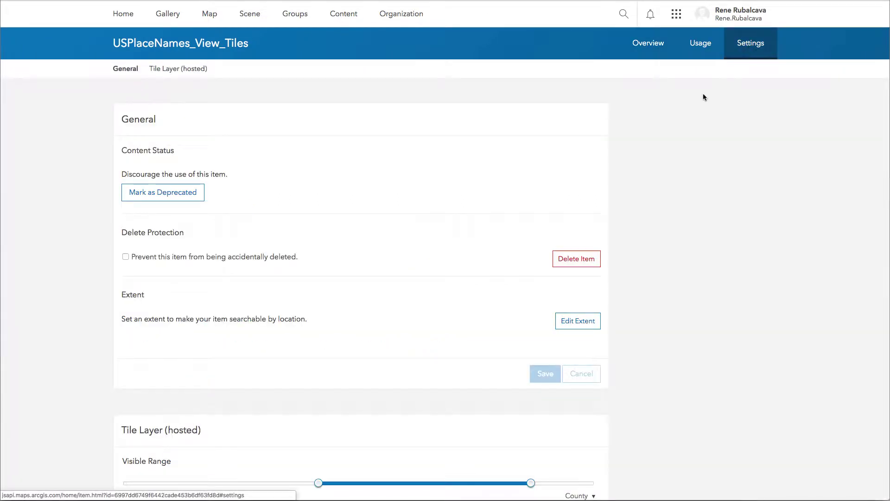
scroll(623, 214, down, 3)
scroll(623, 217, down, 3)
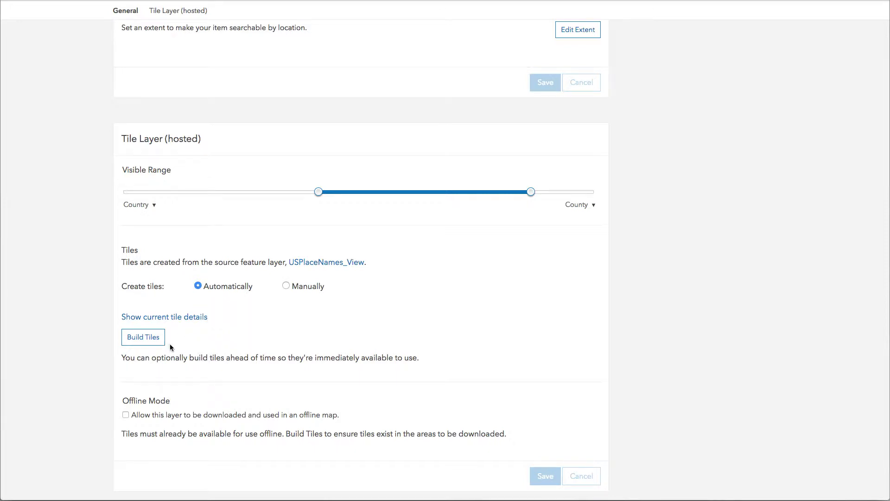
click(145, 342)
Switch Build Tiles to Define Extent and zoom the extent map to the whole US.
click(145, 341)
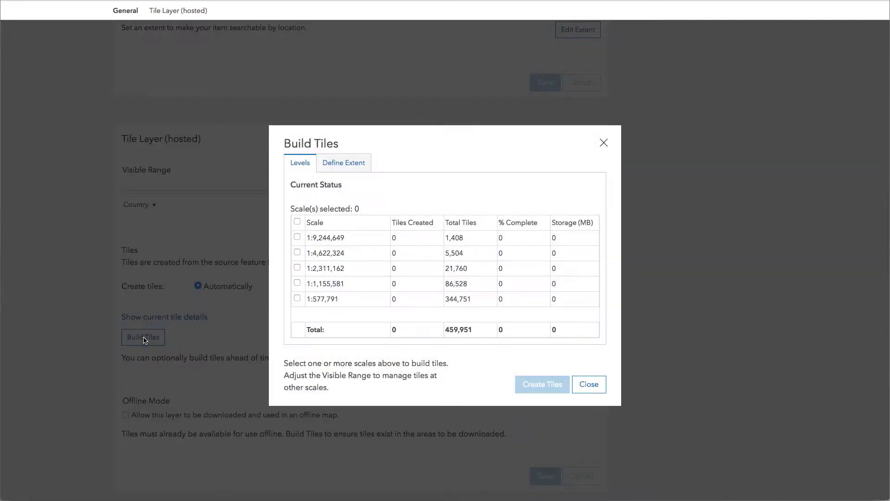
click(344, 165)
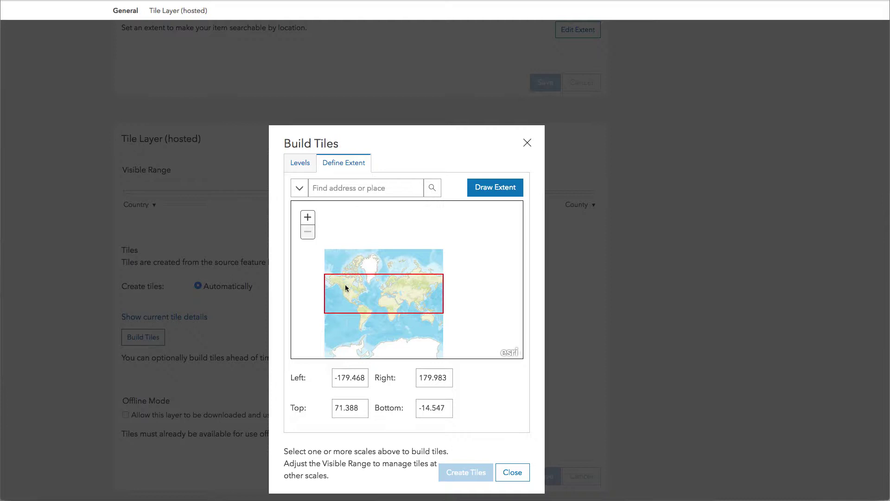
click(307, 217)
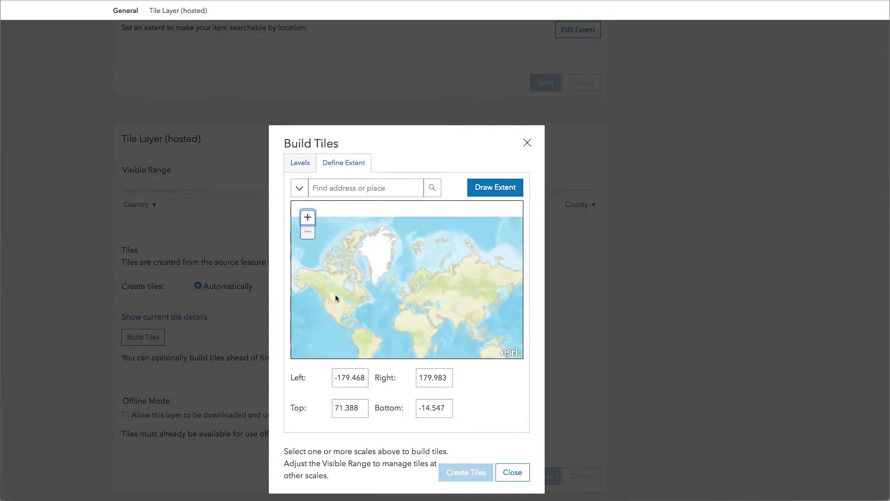
drag(335, 297, 415, 292)
click(308, 217)
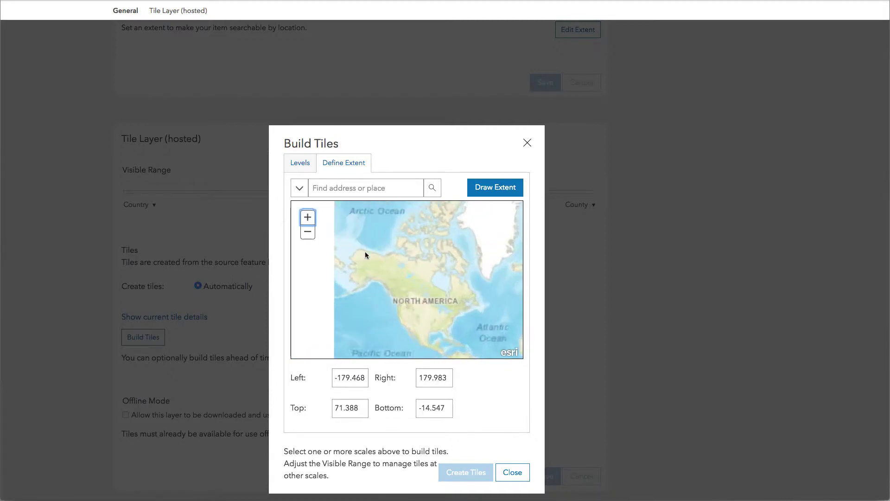
drag(348, 275, 332, 235)
click(308, 217)
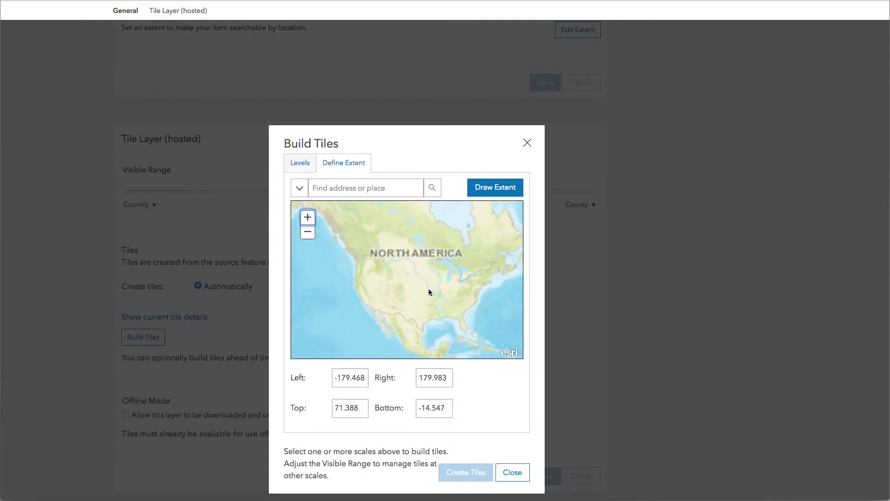
drag(429, 288, 415, 292)
click(308, 217)
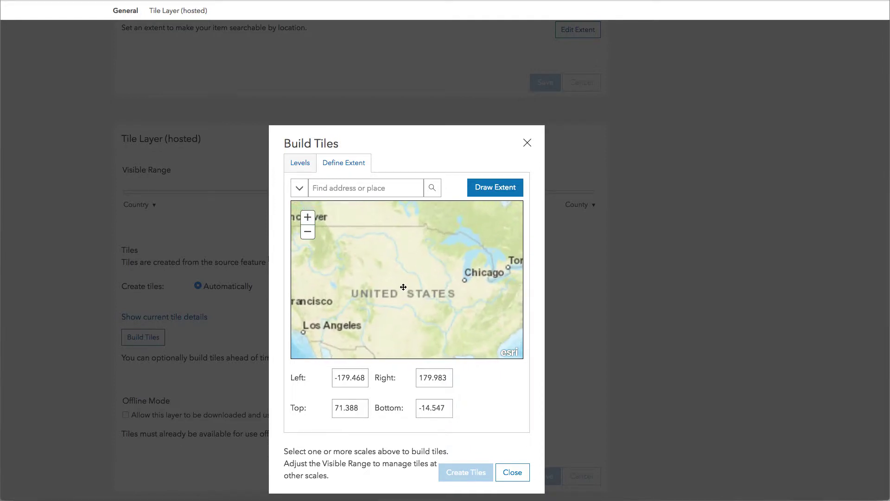
click(308, 231)
scroll(388, 236, down, 1)
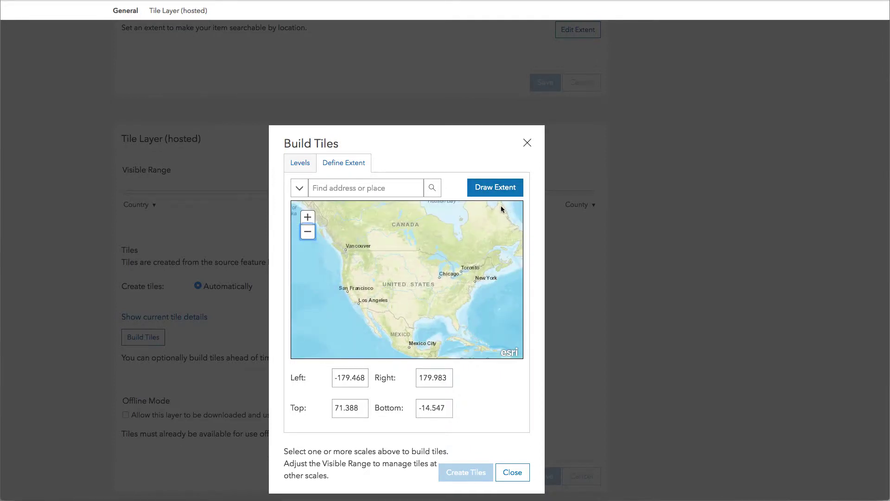
Draw the tile extent over the contiguous US: left -126.483, right -69.53, top 51.22, bottom 24.426.
click(495, 187)
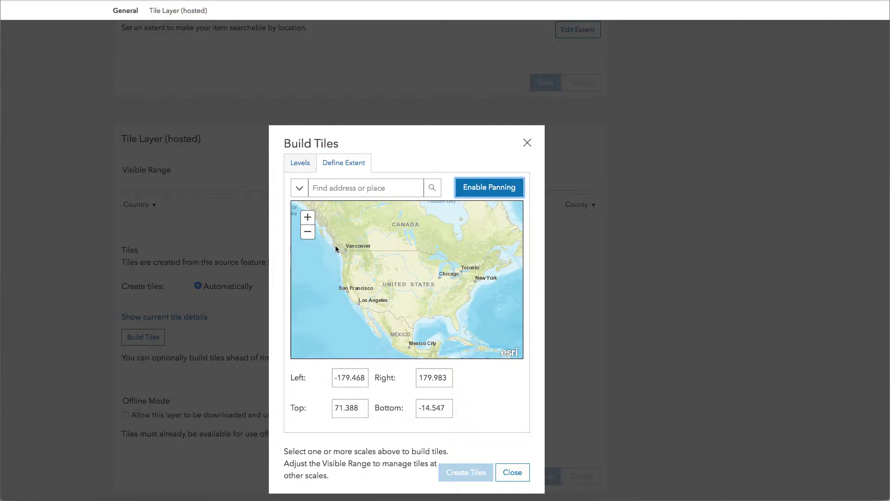
drag(335, 242, 486, 332)
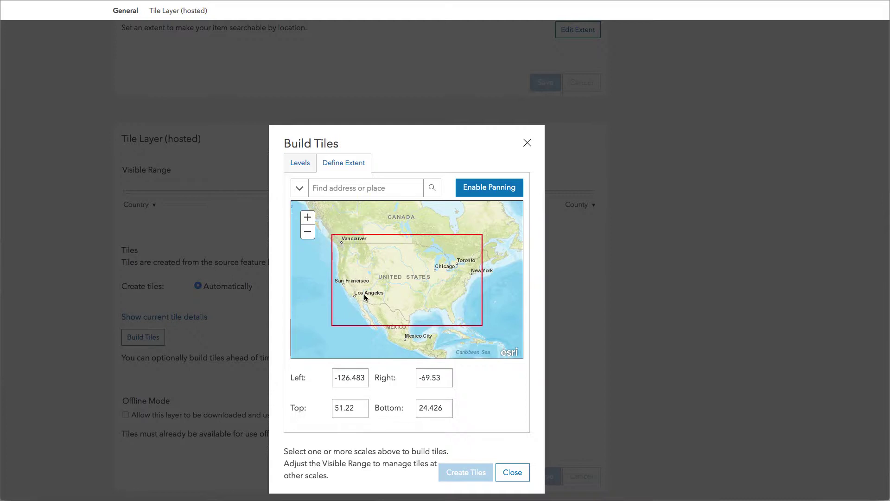
drag(386, 326, 392, 322)
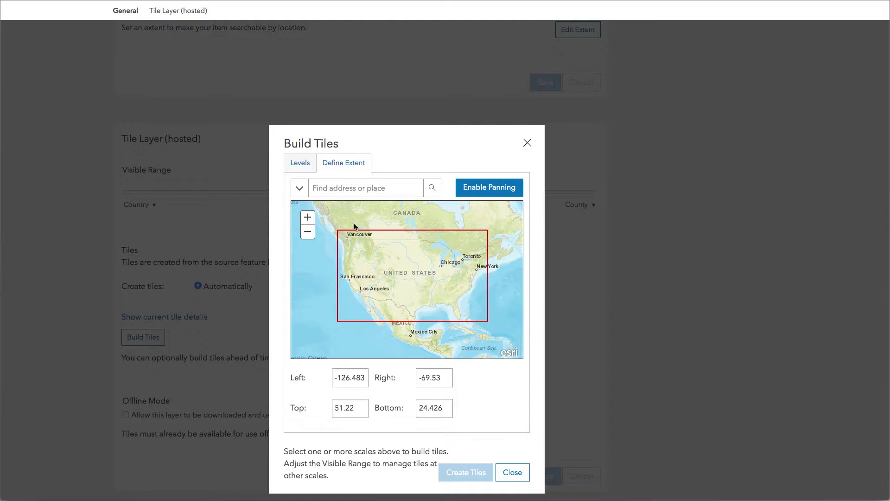
key(Left)
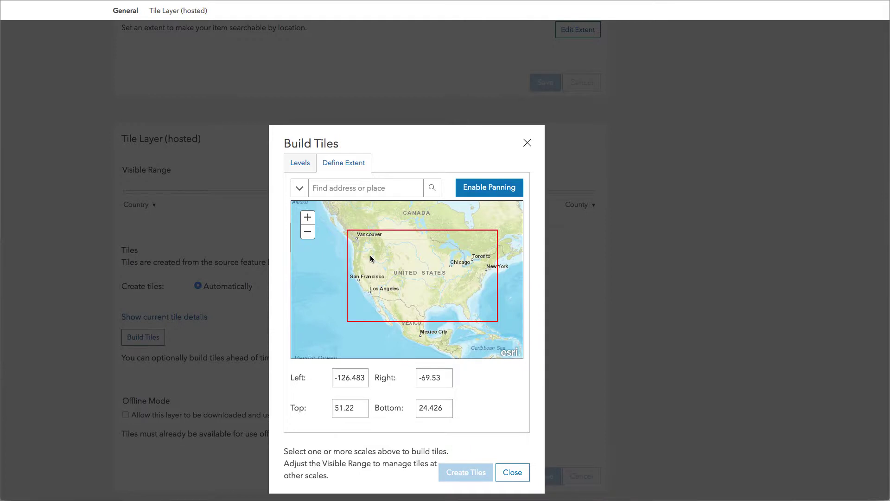
Select the 1:1,155,581 and 1:577,791 scale levels for tile building.
click(300, 165)
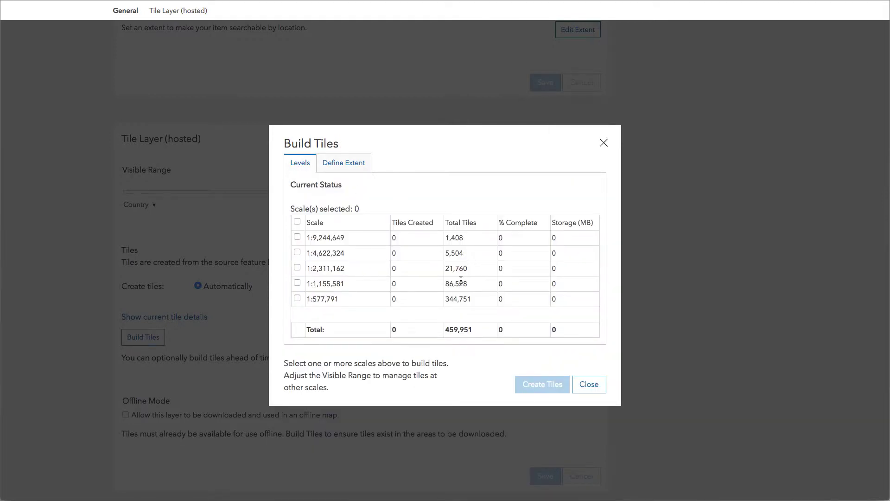
click(299, 283)
click(296, 298)
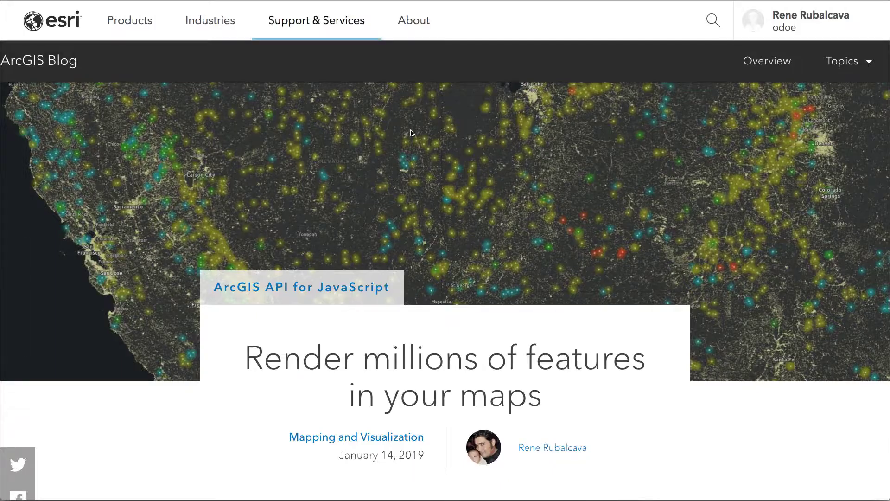
scroll(502, 301, down, 20)
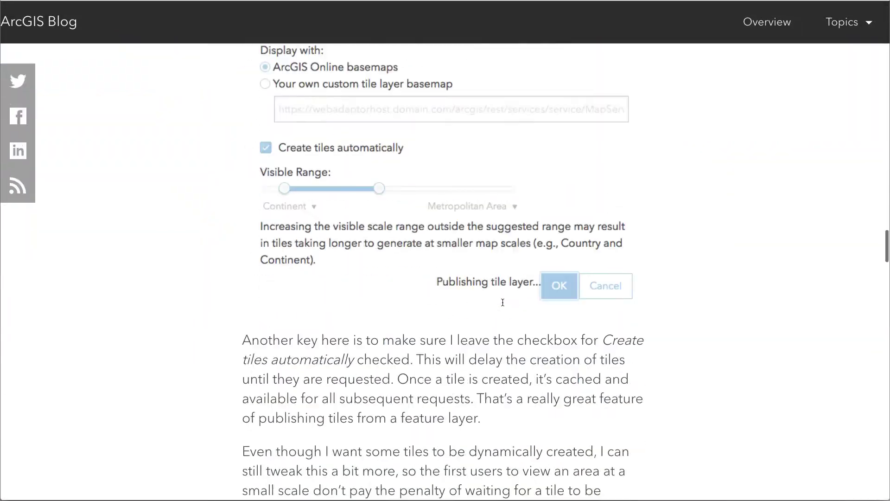
scroll(502, 302, down, 10)
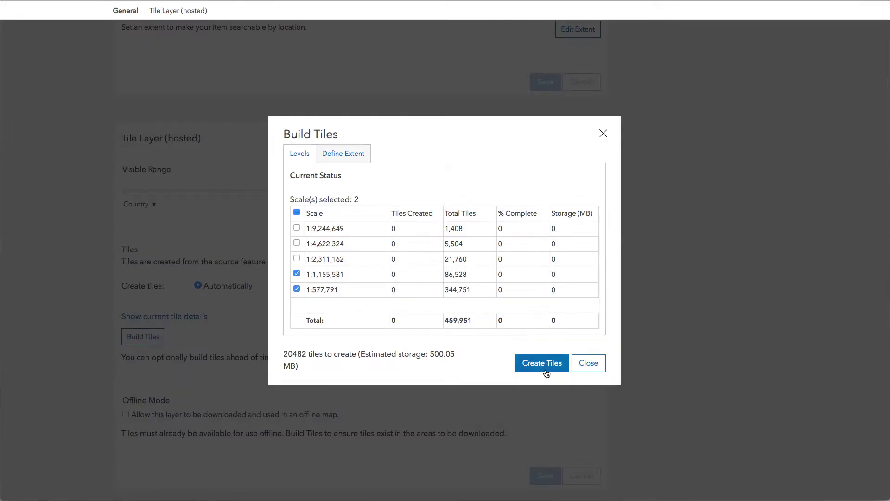
Request tile creation and review the confirmation: 20482 tiles, 2.048 credits, 500.05 MB.
click(546, 370)
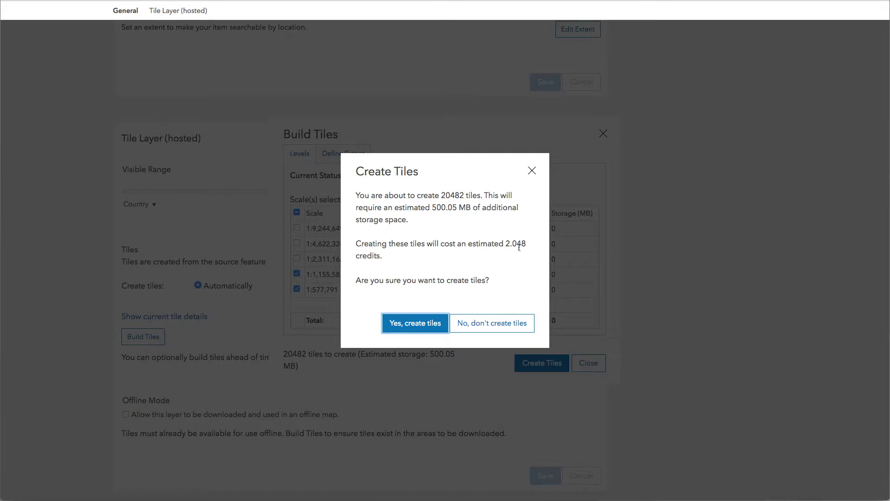
triple_click(380, 256)
click(505, 244)
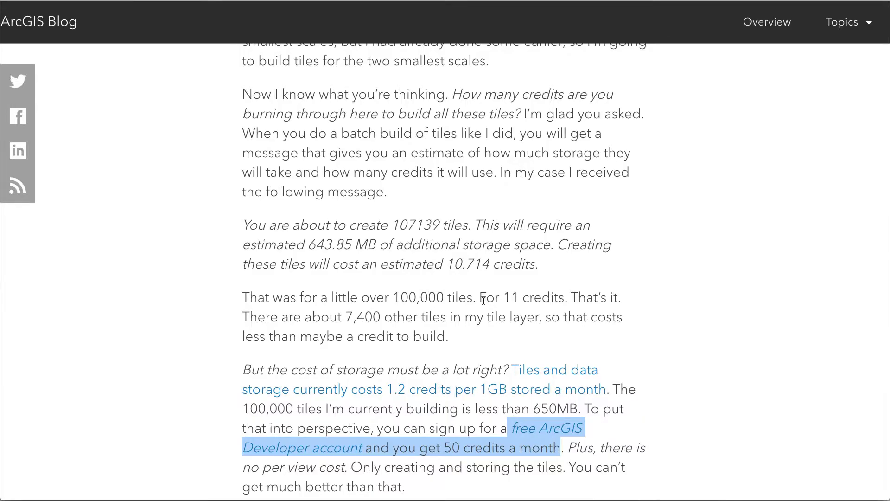
scroll(456, 313, down, 2)
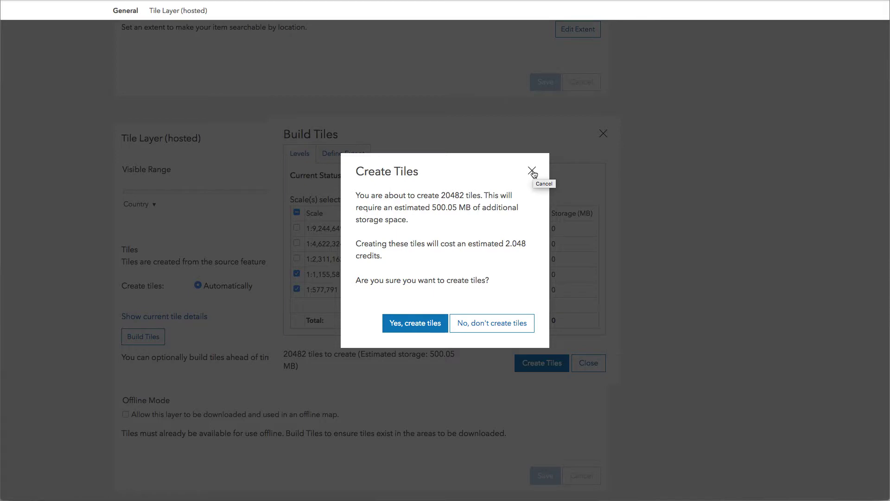
Cancel the tile creation and search the map for United States.
click(533, 171)
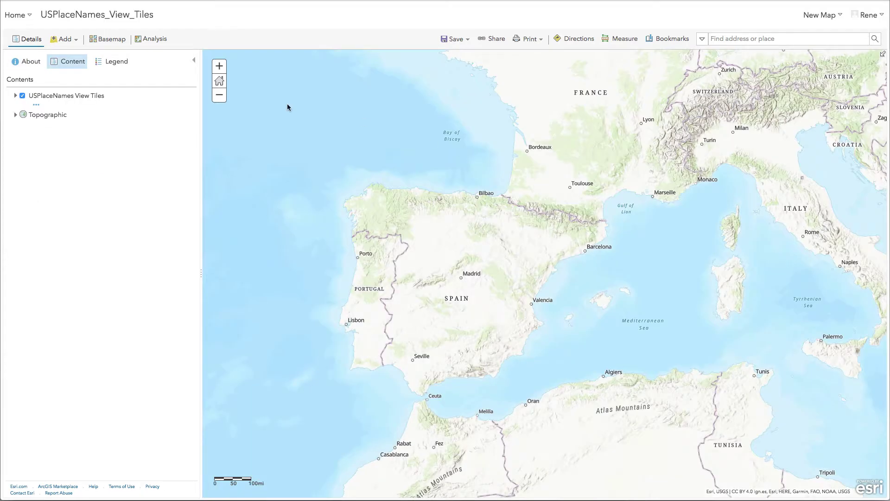
click(734, 40)
text(United States)
click(735, 70)
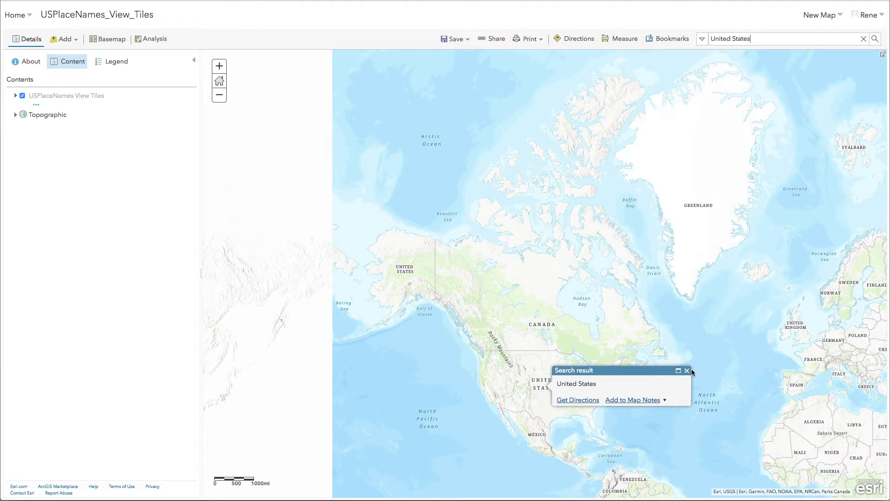
Zoom and pan the map to the western United States, showing more of Oregon.
click(687, 370)
drag(492, 384, 636, 441)
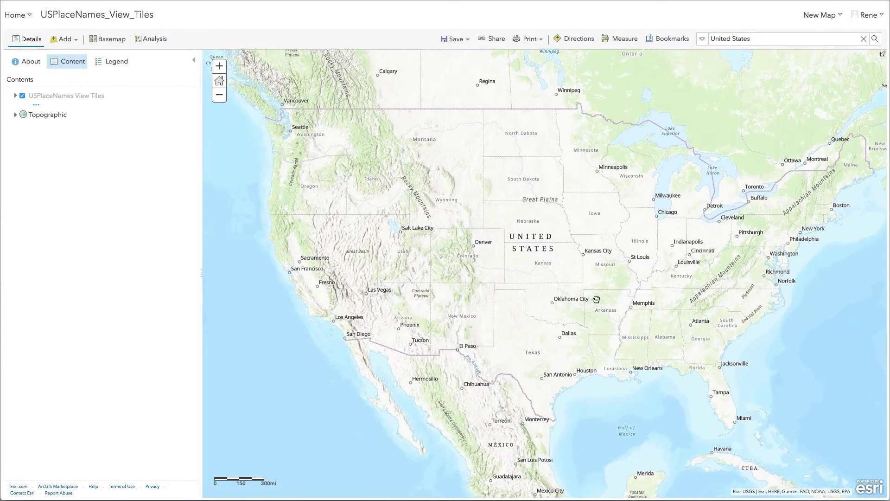
drag(592, 300, 592, 295)
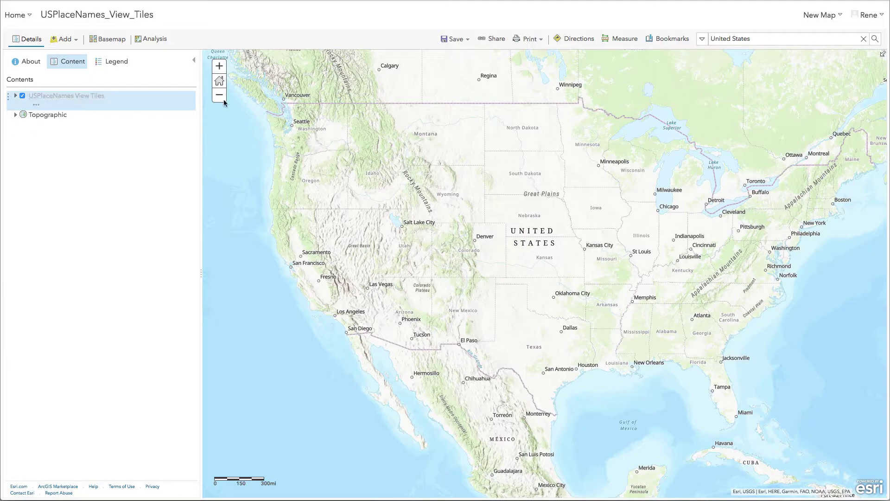
click(219, 66)
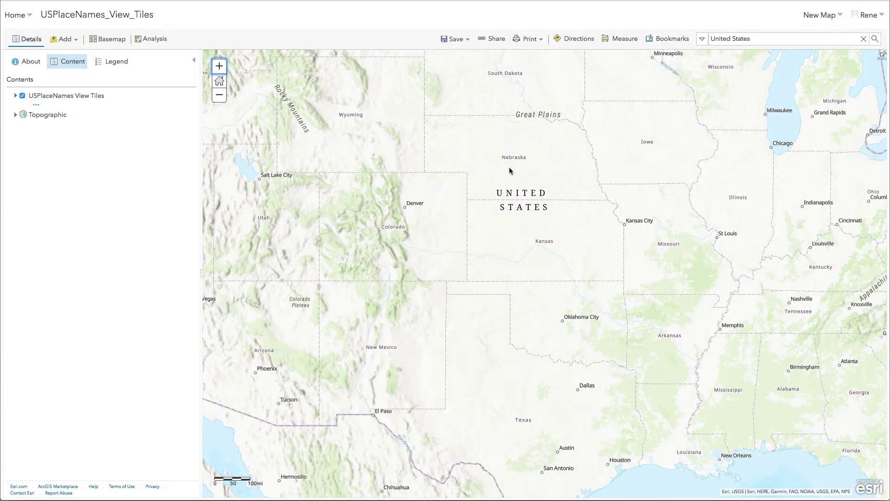
drag(509, 173, 784, 166)
drag(575, 230, 555, 255)
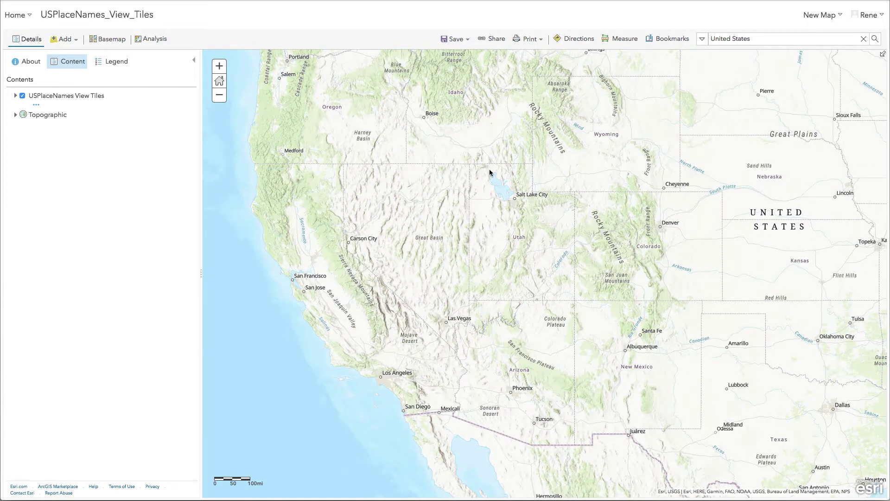
click(114, 39)
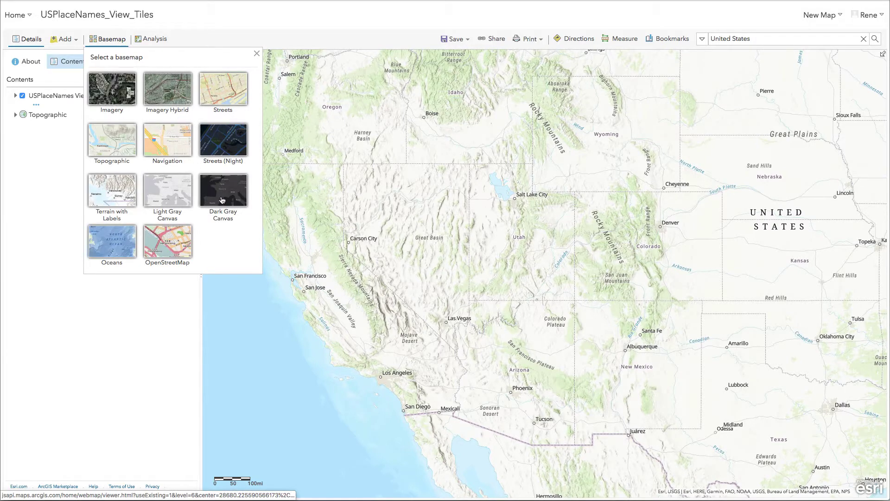
Switch the basemap to Dark Gray Canvas and zoom into western Nevada near Reno.
click(223, 201)
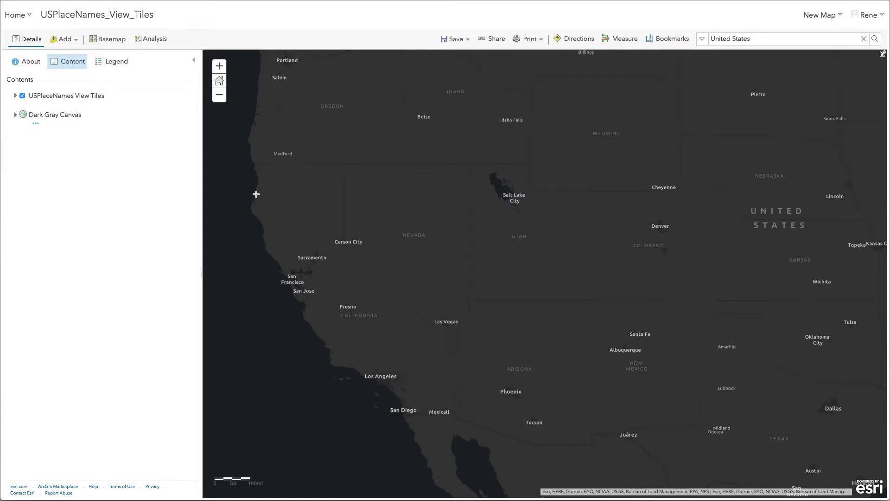
drag(256, 194, 521, 300)
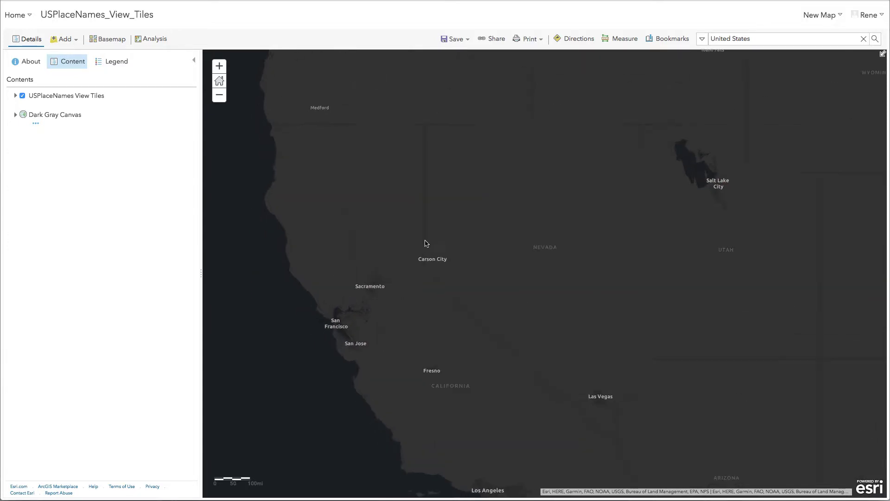
drag(460, 178, 604, 273)
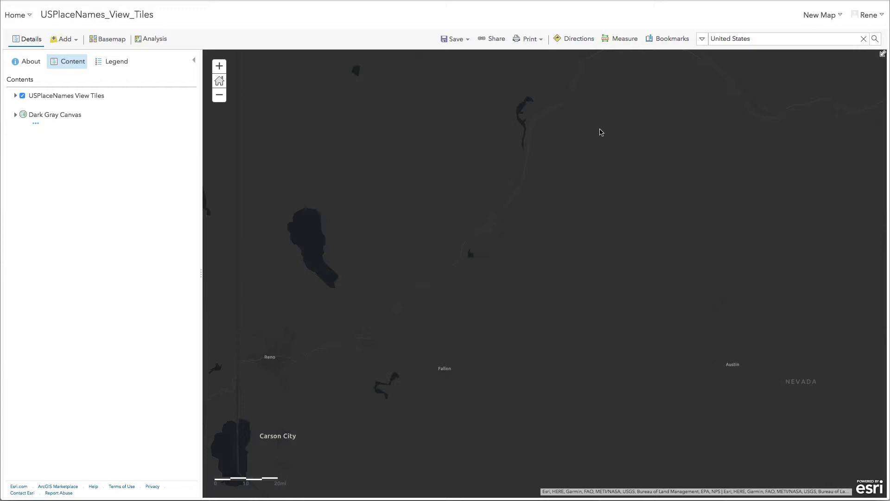
Adjust the zoom level to frame Lovelock and Fallon and check their labels.
click(220, 66)
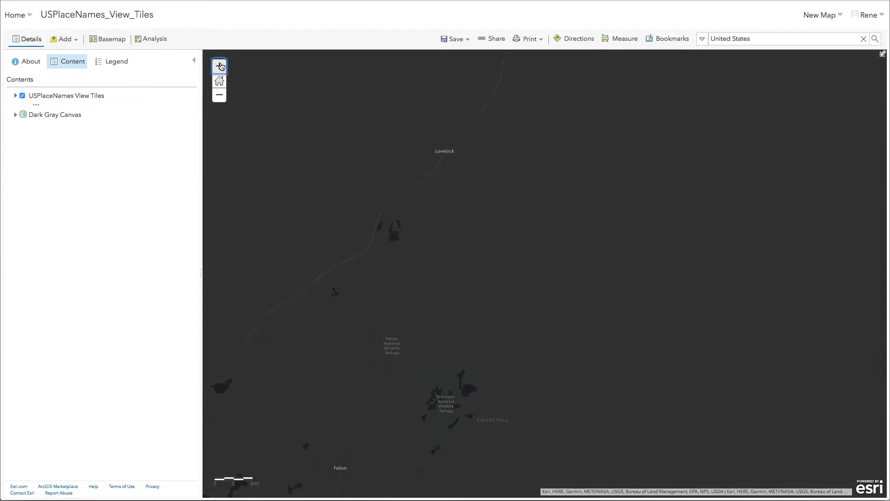
click(220, 66)
click(220, 66)
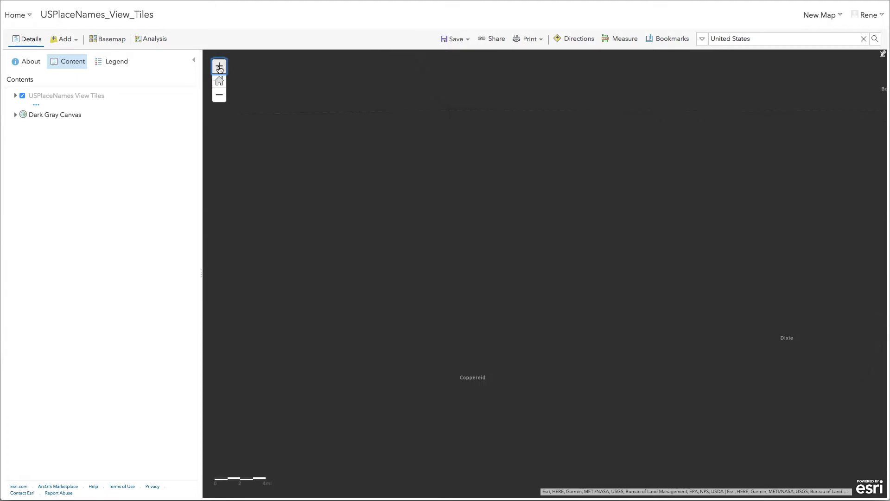
click(219, 98)
click(220, 97)
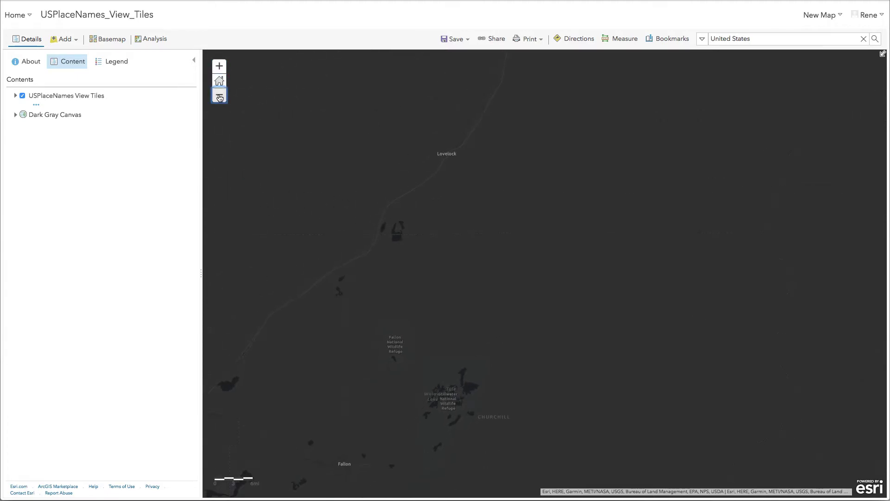
click(220, 66)
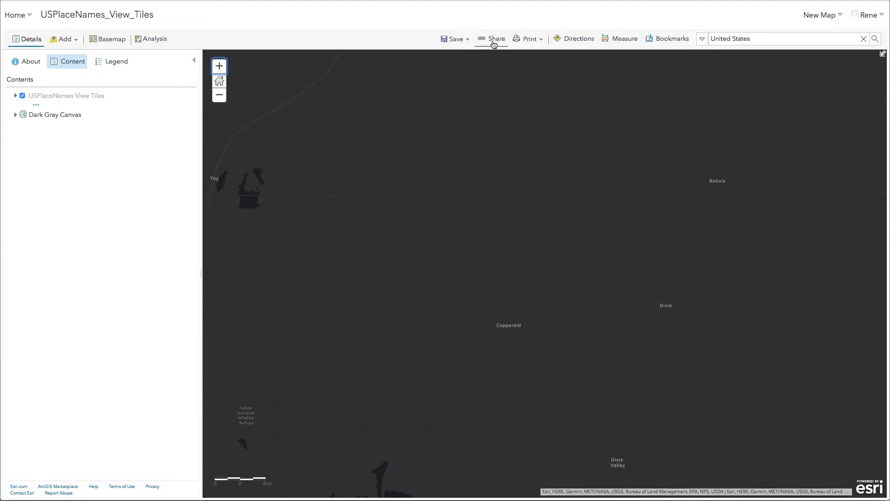
Add the USPlaceNames_View feature layer from My Content above the View Tiles layer.
click(64, 39)
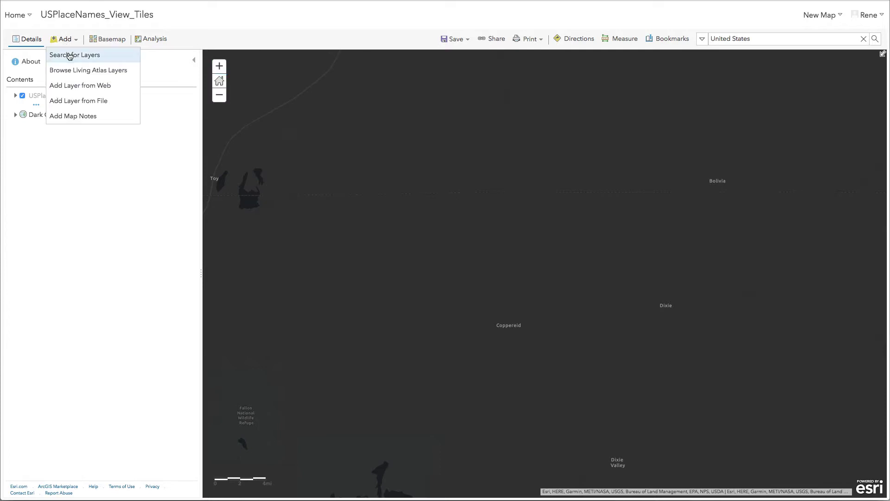
click(69, 55)
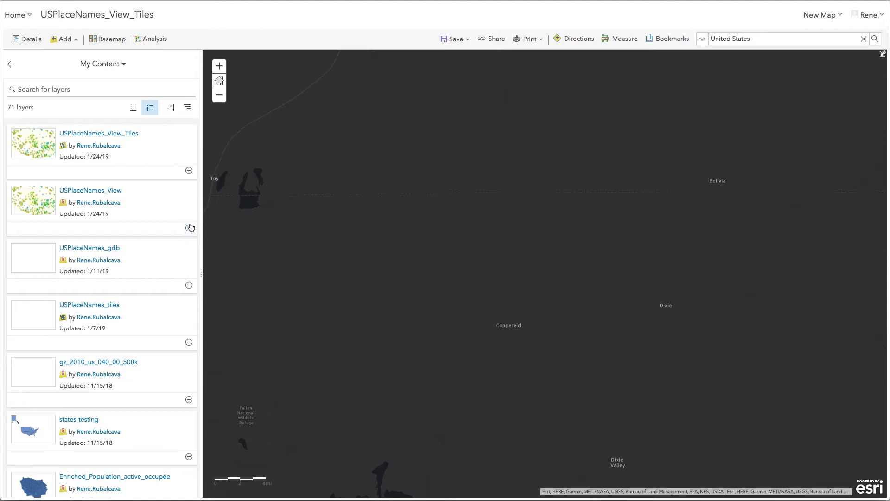
click(190, 228)
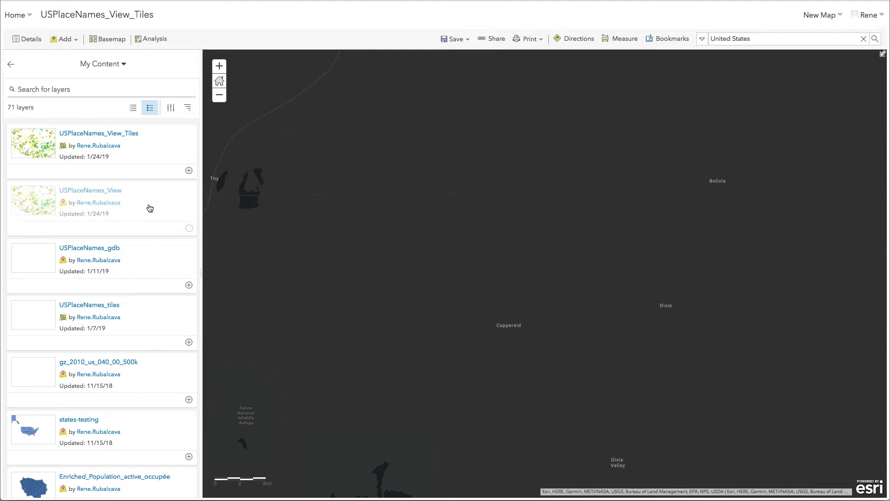
click(10, 64)
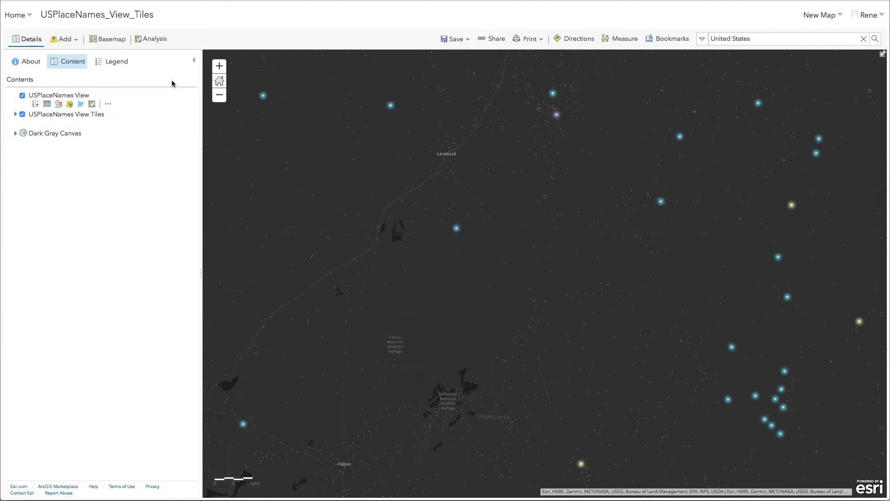
click(217, 70)
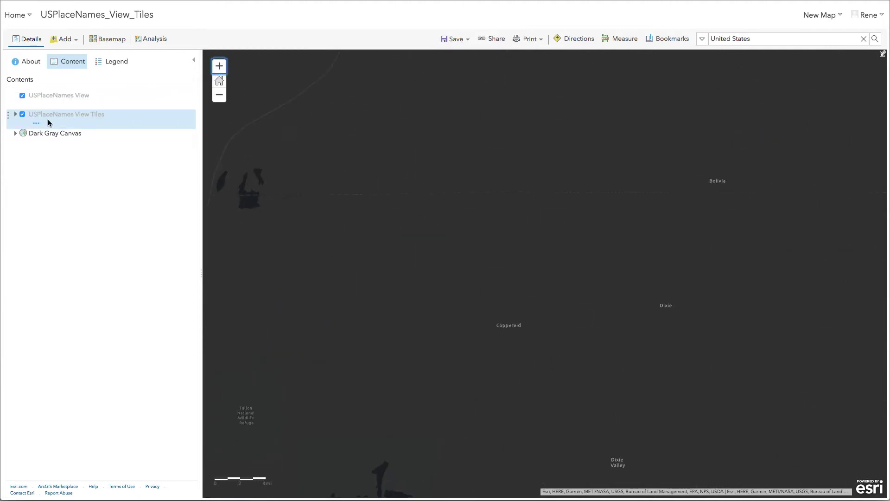
Copy the 1:577,790 County scale from the tile layer's visibility range.
click(35, 122)
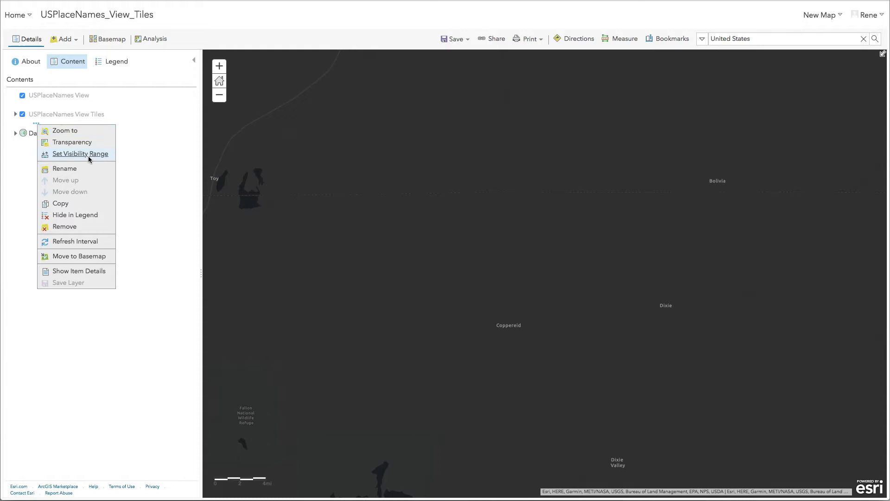
mouse_move(90, 158)
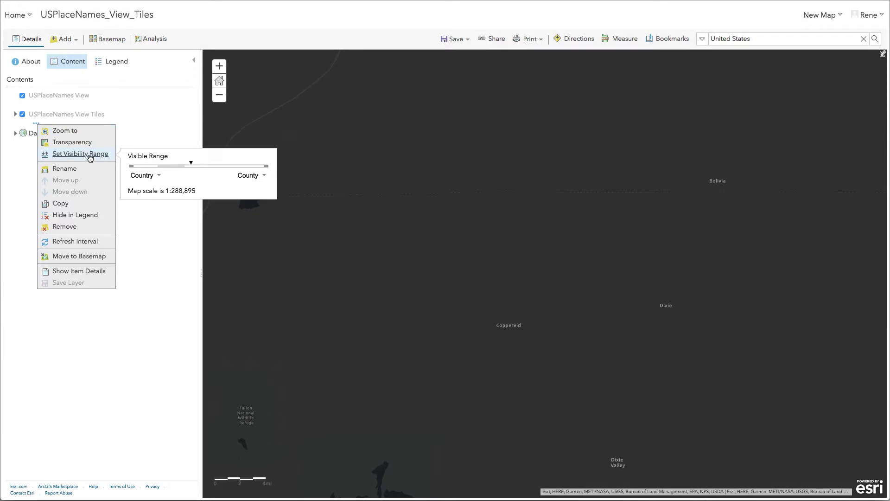
click(250, 176)
click(266, 206)
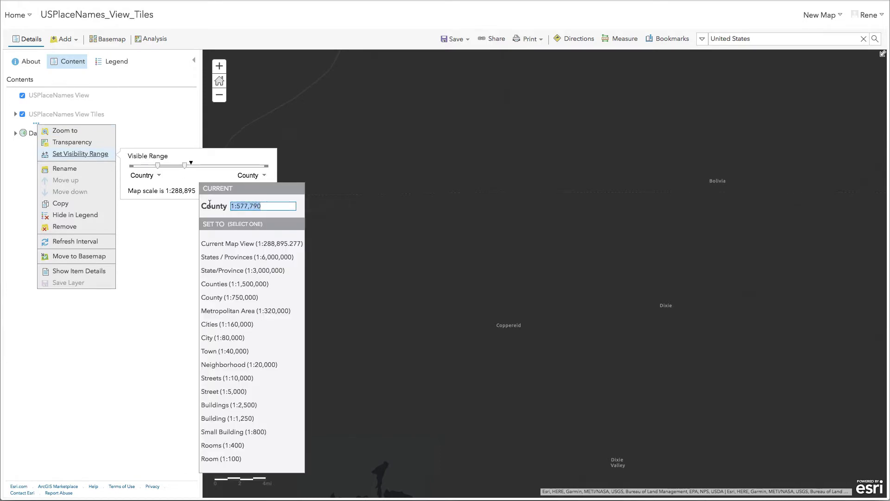
key(BackSpace)
key(Return)
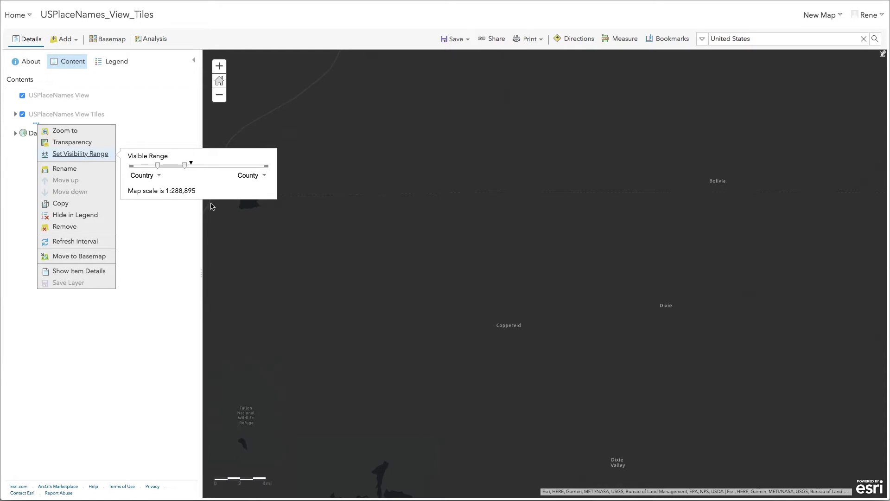
click(254, 176)
click(267, 206)
key(ctrl+c)
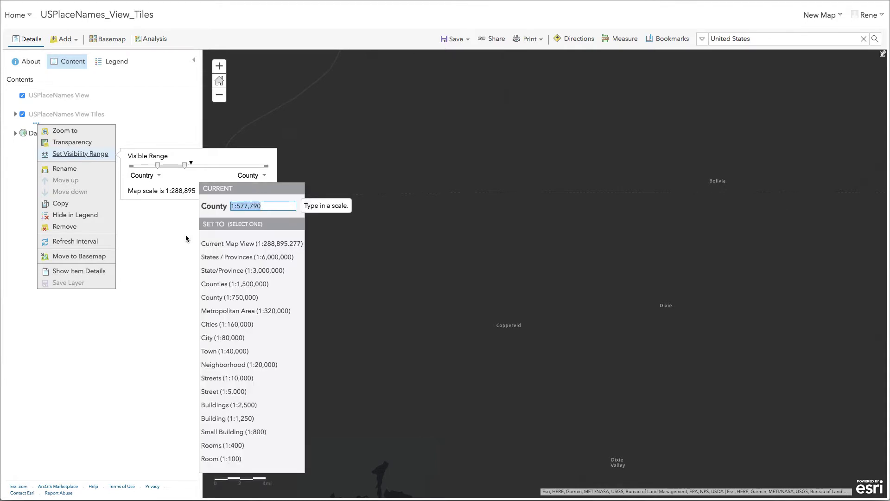
click(184, 267)
Replace the feature layer's World visibility limit with 1:577,790.
click(107, 104)
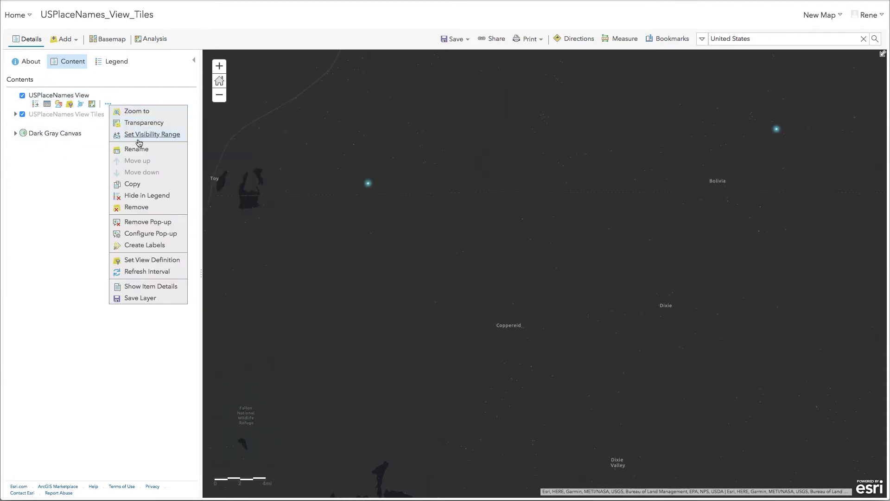
click(144, 136)
click(229, 158)
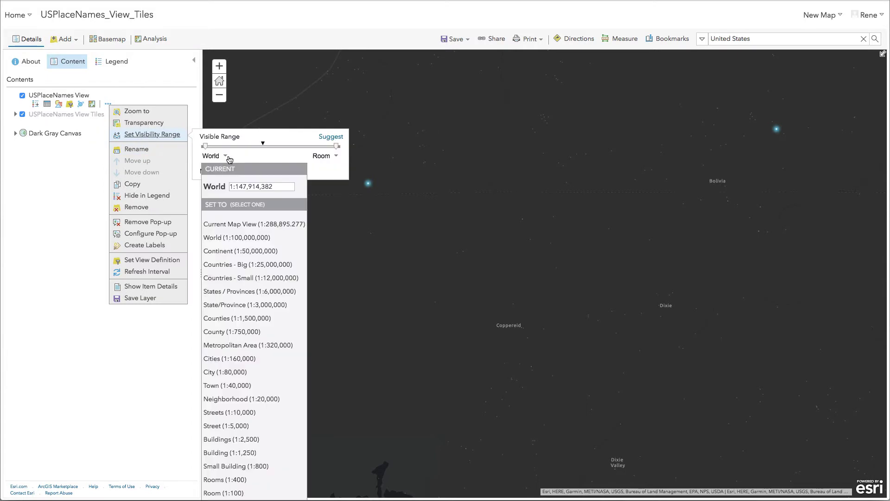
drag(274, 186, 231, 188)
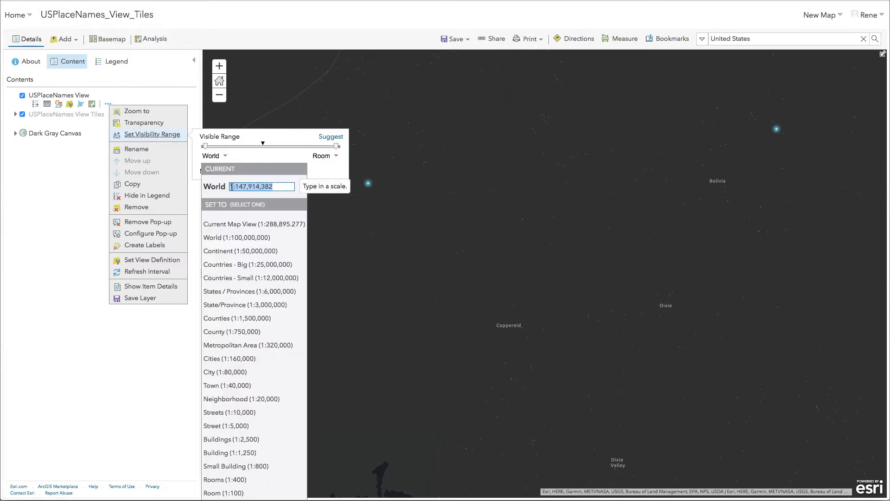
key(ctrl+v)
key(Return)
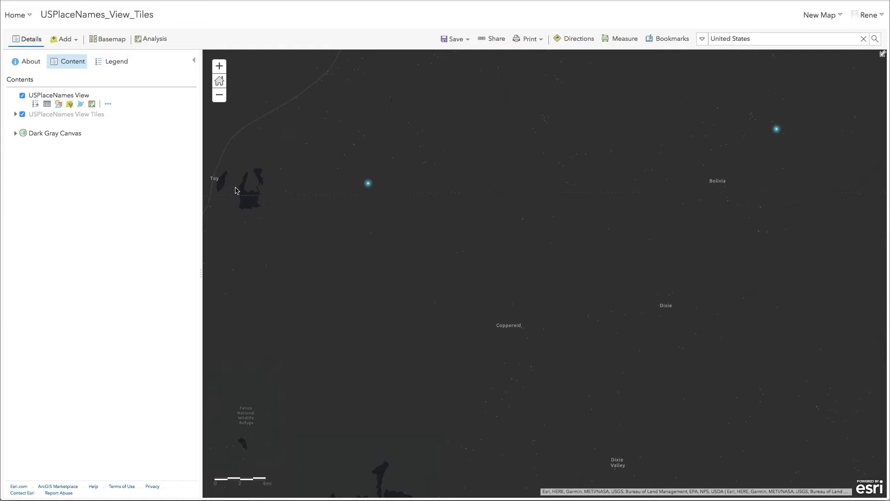
click(223, 98)
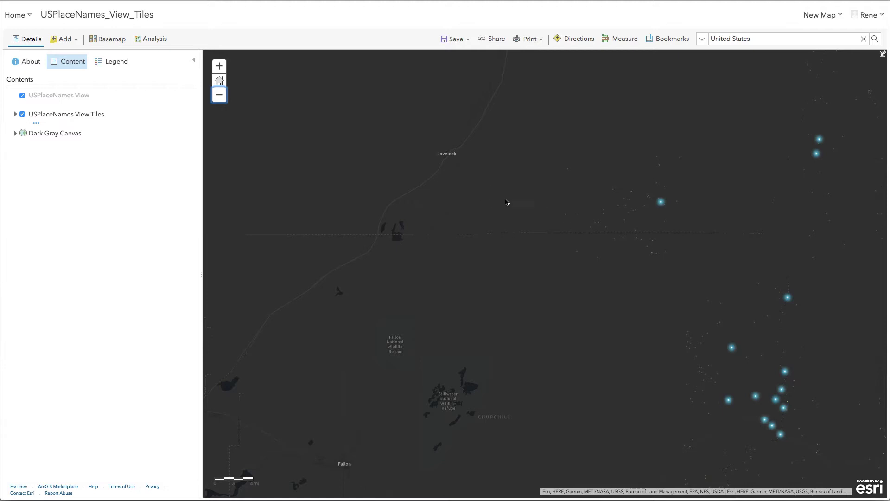
click(219, 66)
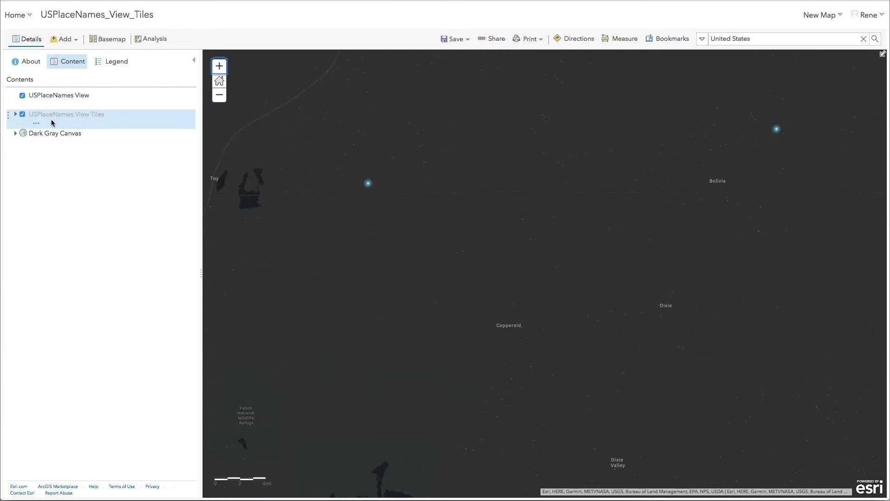
drag(400, 186, 611, 222)
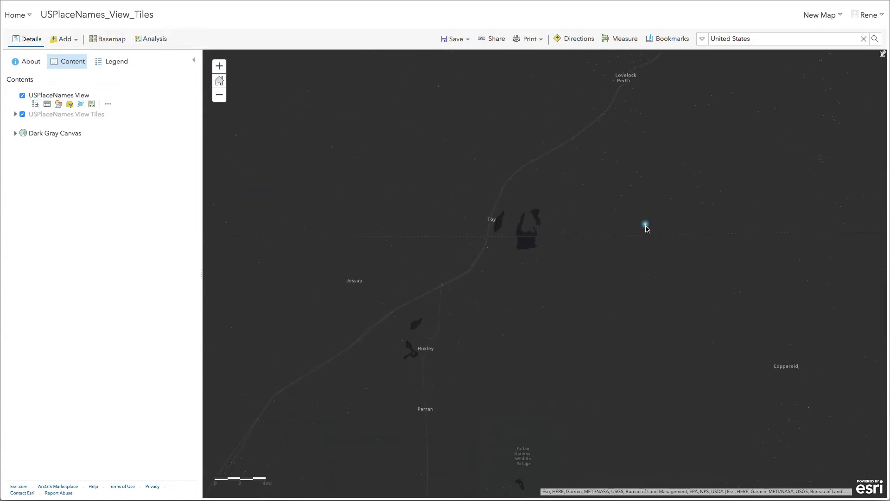
click(646, 226)
click(789, 204)
Save the map as new web map 'FL-TL' tagged jsapi plus a suggested second tag.
click(454, 39)
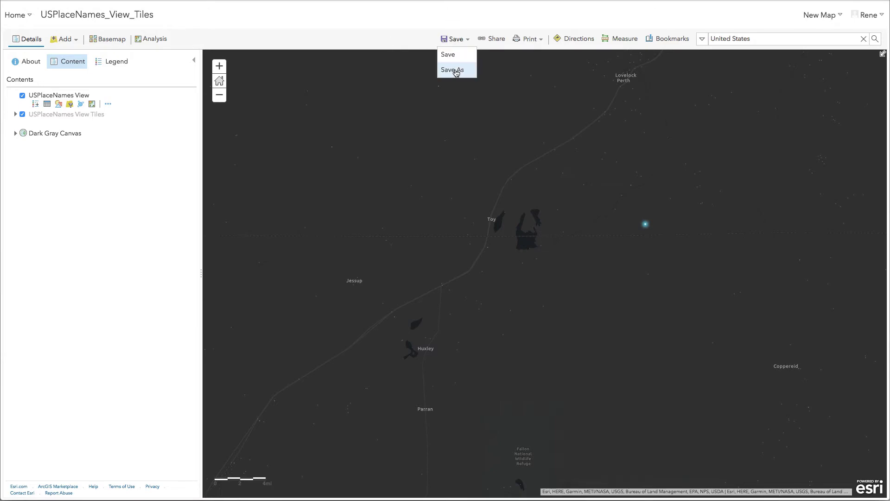
click(456, 70)
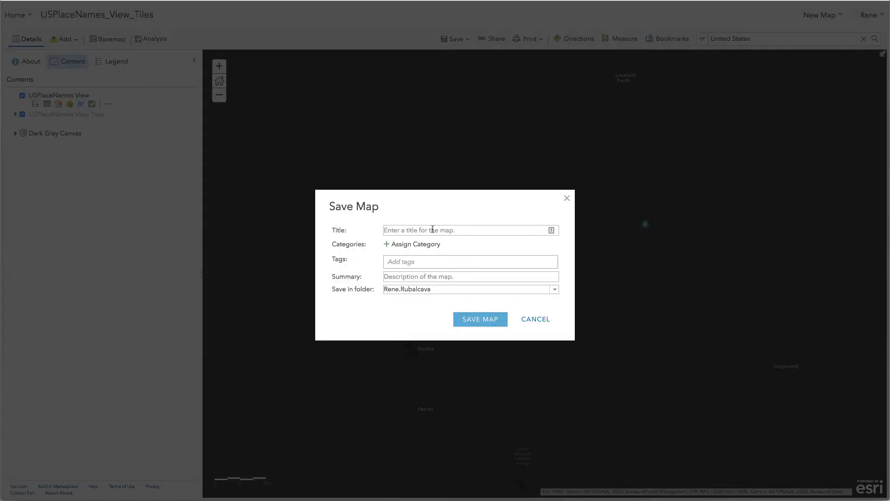
click(423, 228)
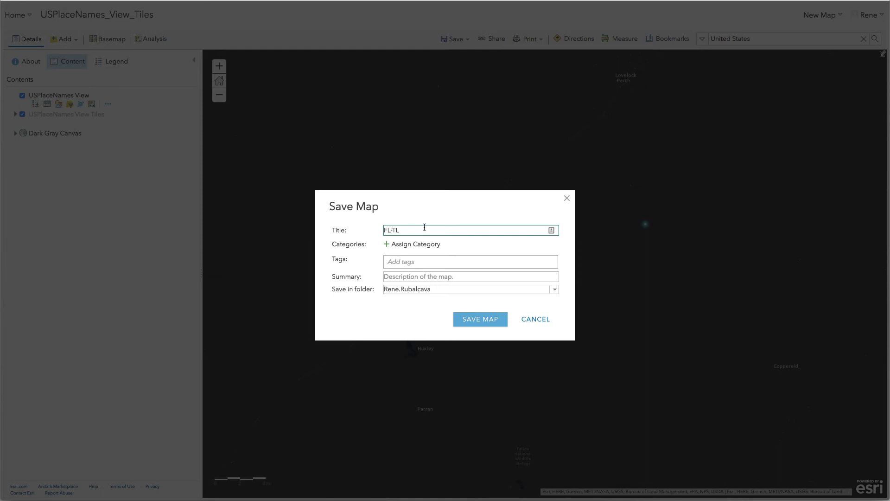
click(460, 264)
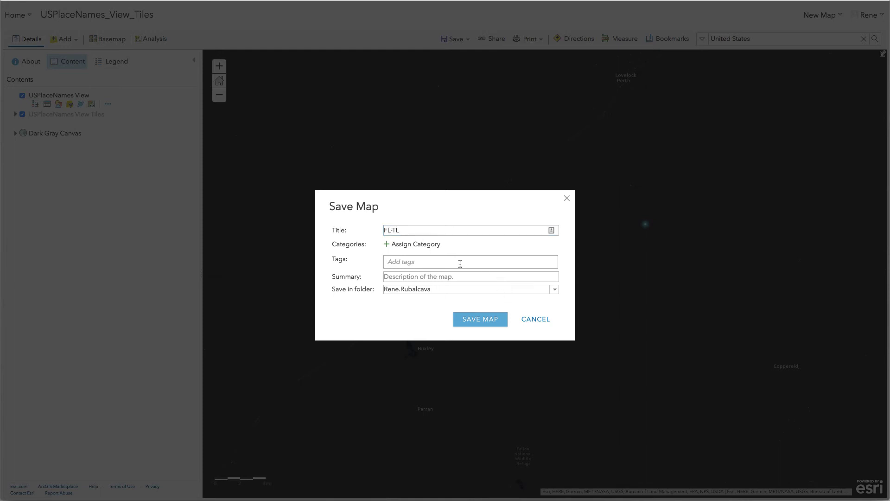
text(jsapi)
key(Return)
text(jphn)
key(BackSpace)
key(BackSpace)
key(BackSpace)
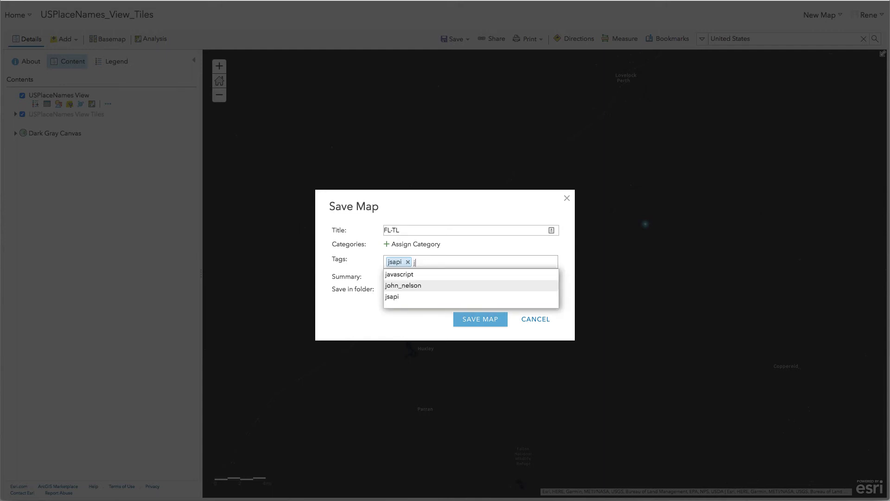
click(431, 286)
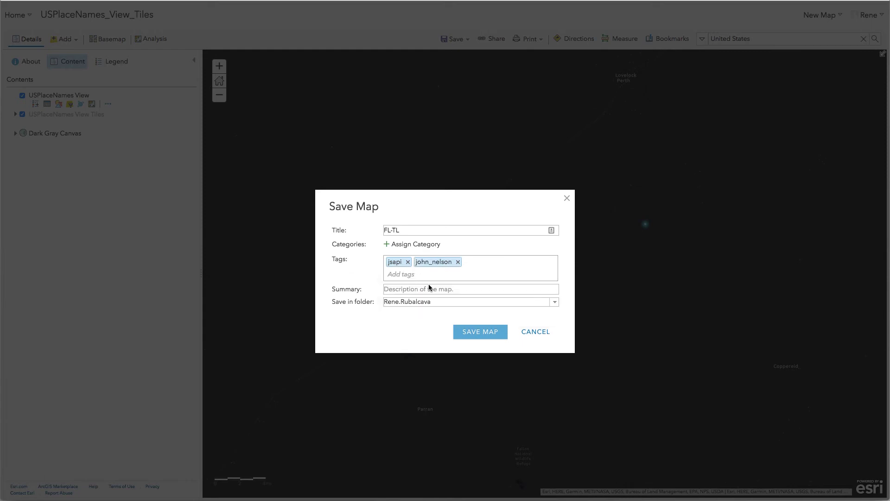
click(488, 332)
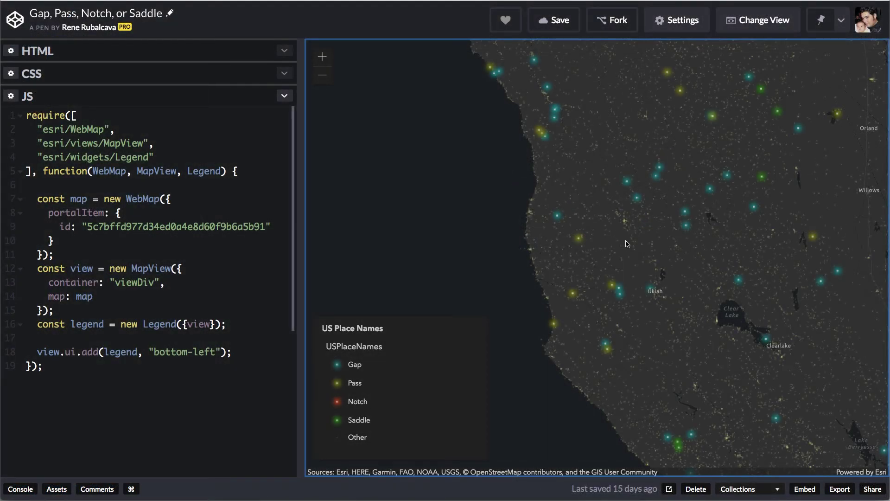
Pan and zoom the pen's map in near Sacramento and Folsom Lake, then back out.
drag(625, 240, 522, 235)
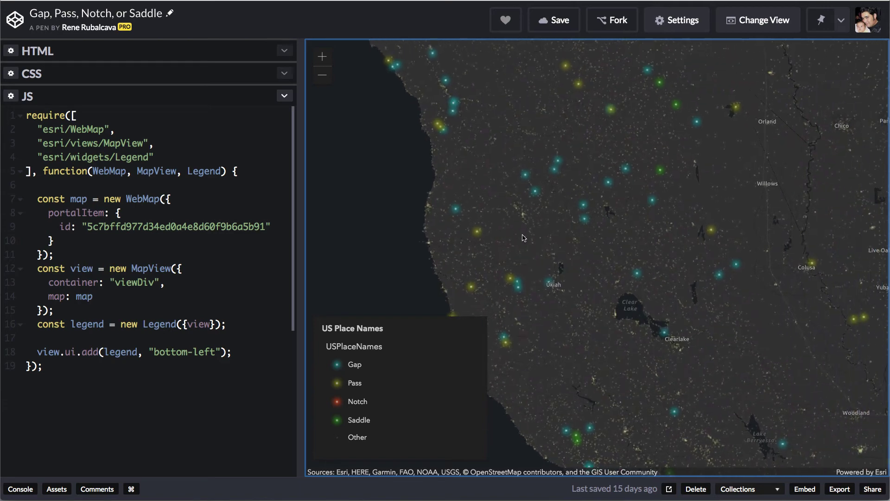
click(324, 75)
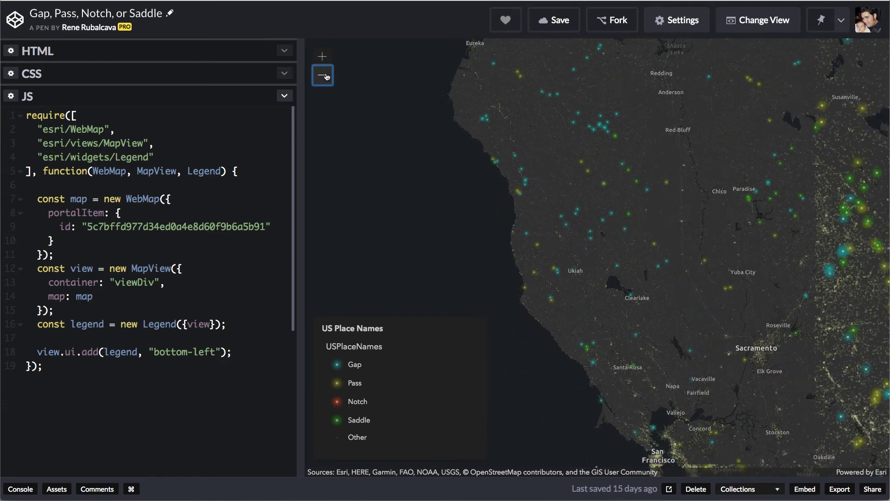
drag(741, 231, 566, 219)
drag(675, 266, 510, 186)
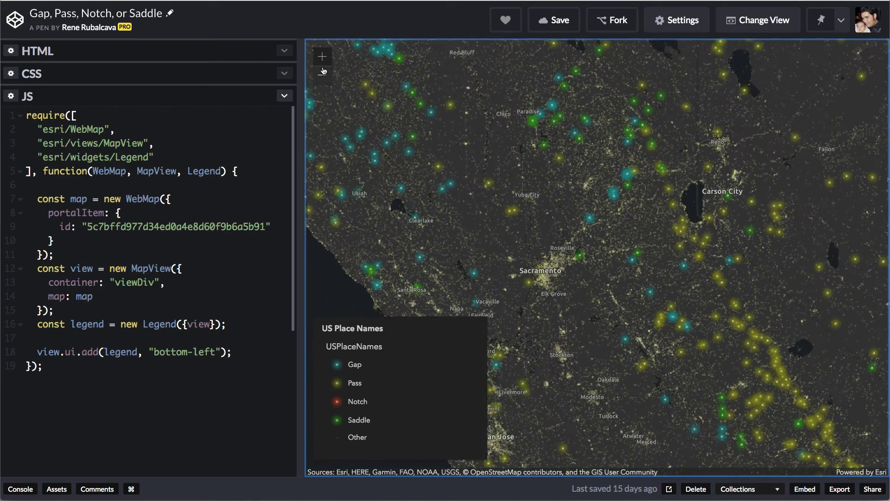
click(322, 56)
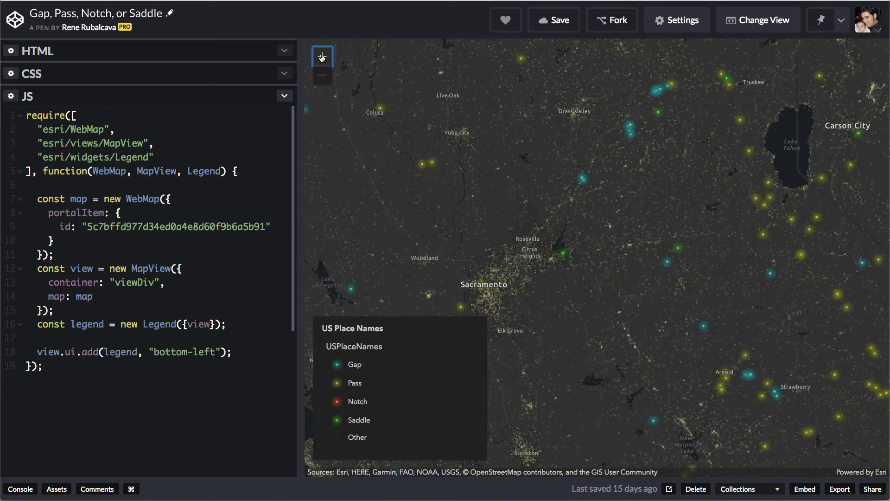
click(322, 56)
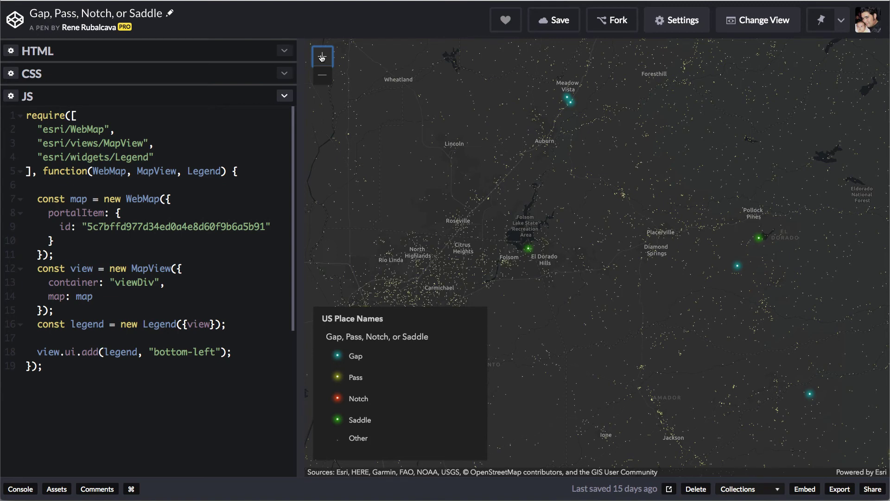
double_click(322, 74)
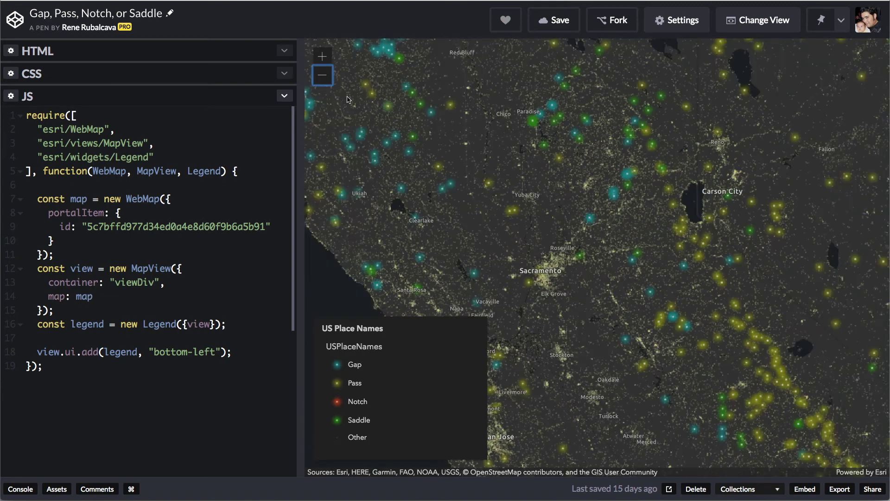